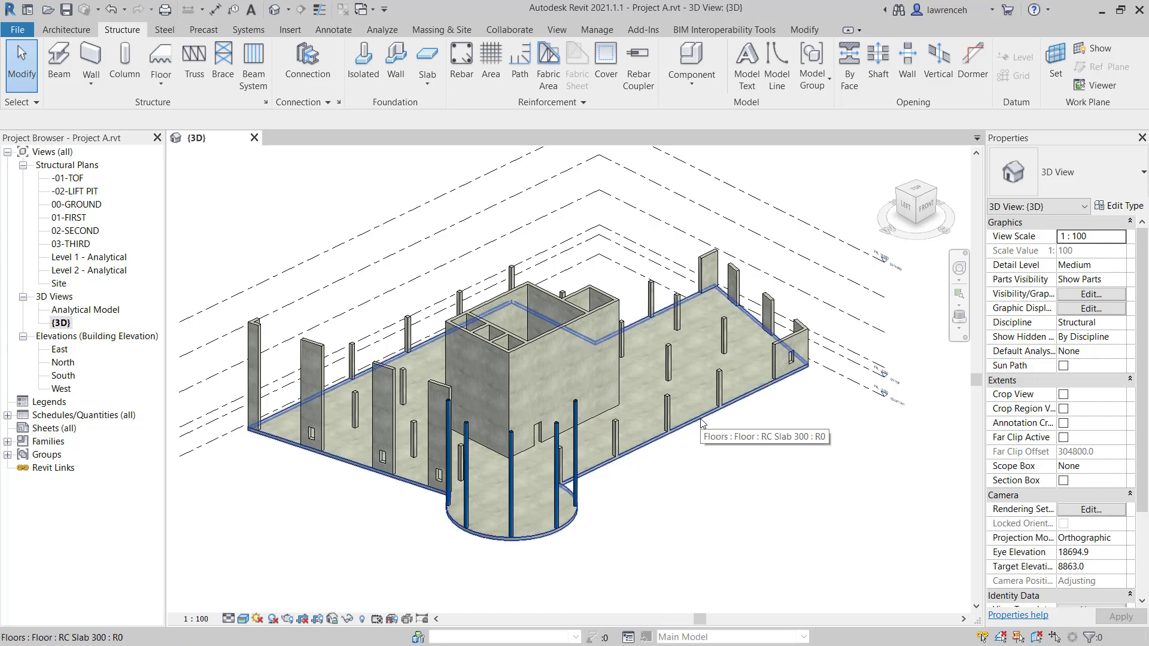
- Copy the ground-floor RC Slab 300 and paste it aligned onto level 01-FIRST
left_click(701, 422)
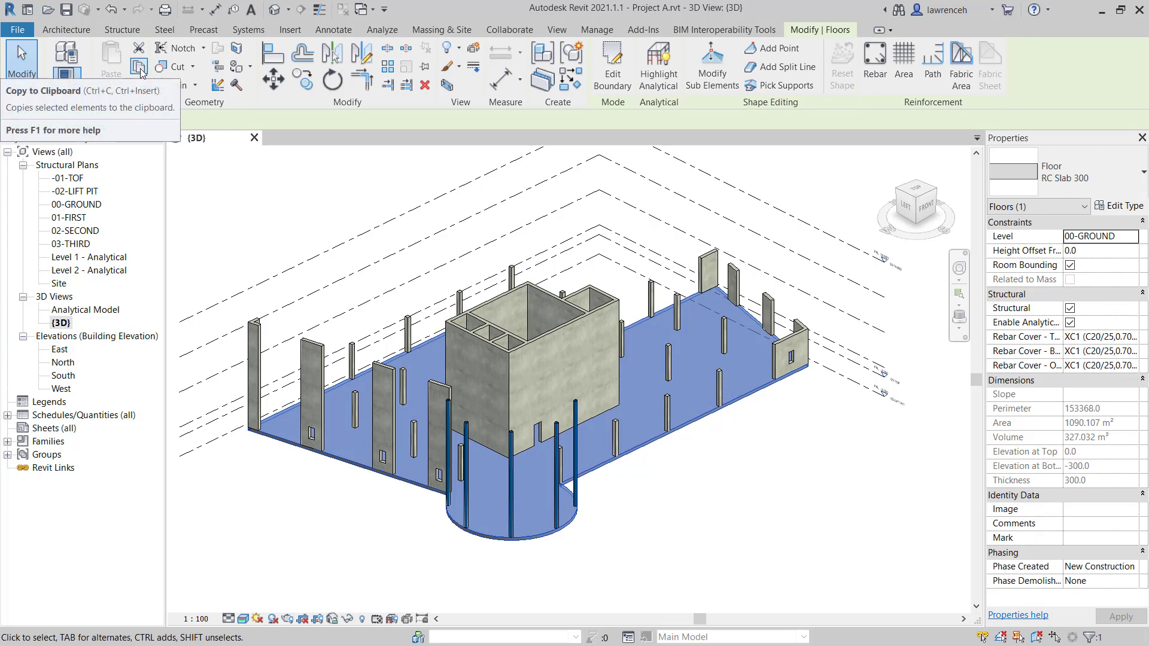
key("ctrl+c")
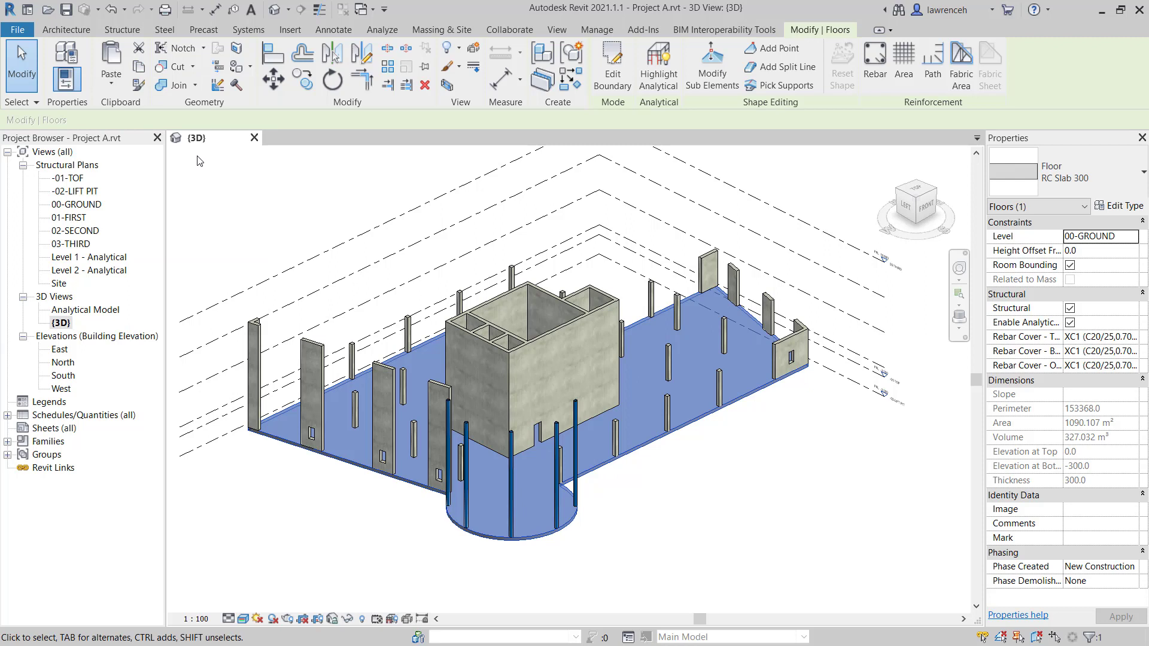
left_click(116, 91)
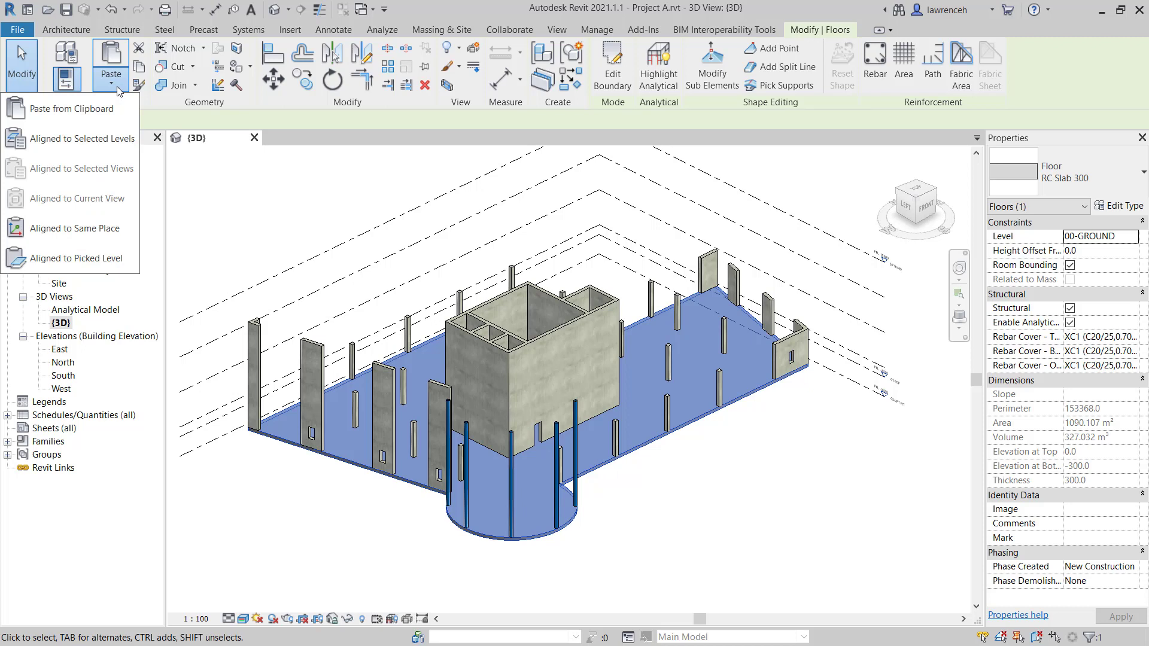
left_click(118, 144)
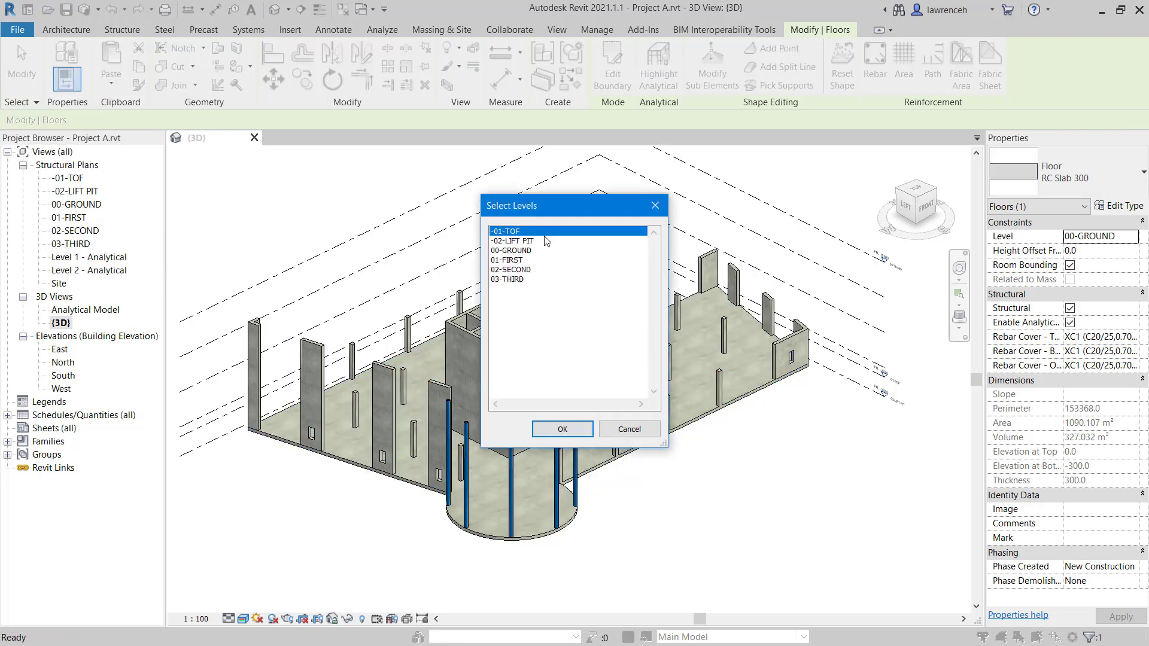
left_click(521, 260)
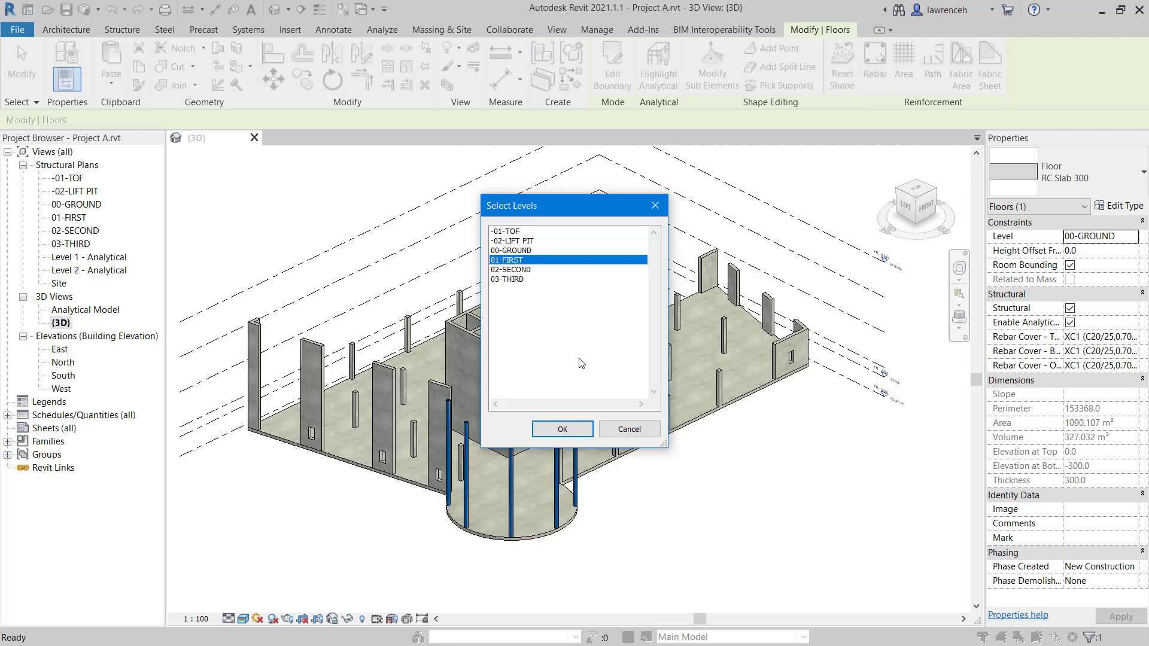
left_click(563, 429)
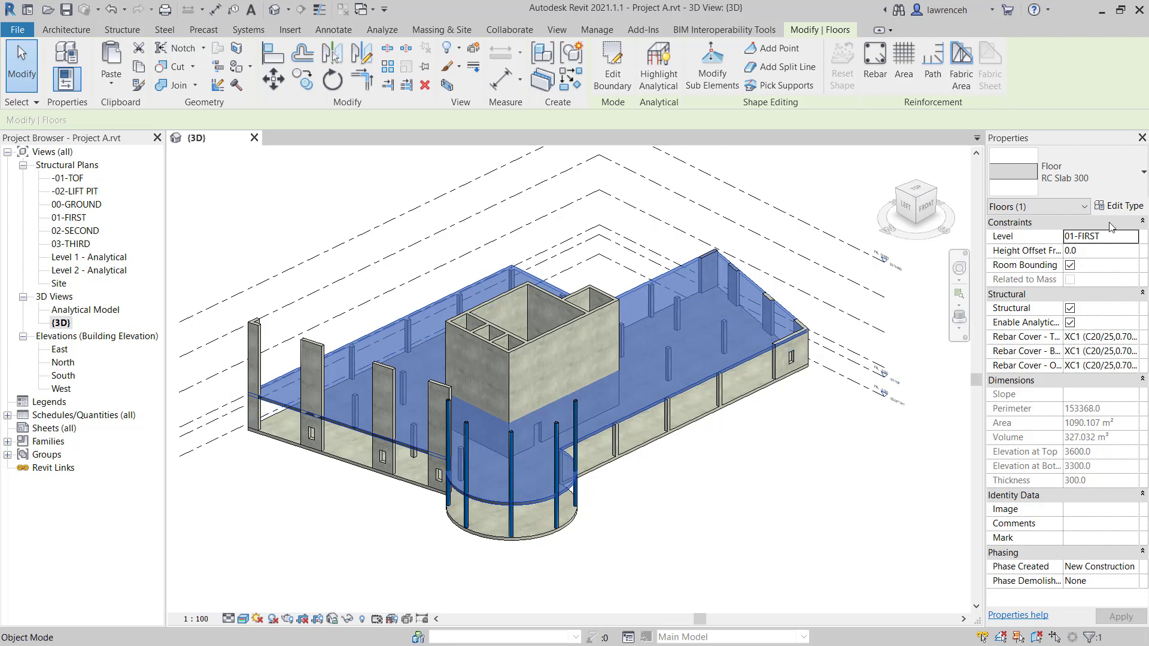
- Duplicate the slab's floor type as a new type named RC Slab 250
left_click(1119, 206)
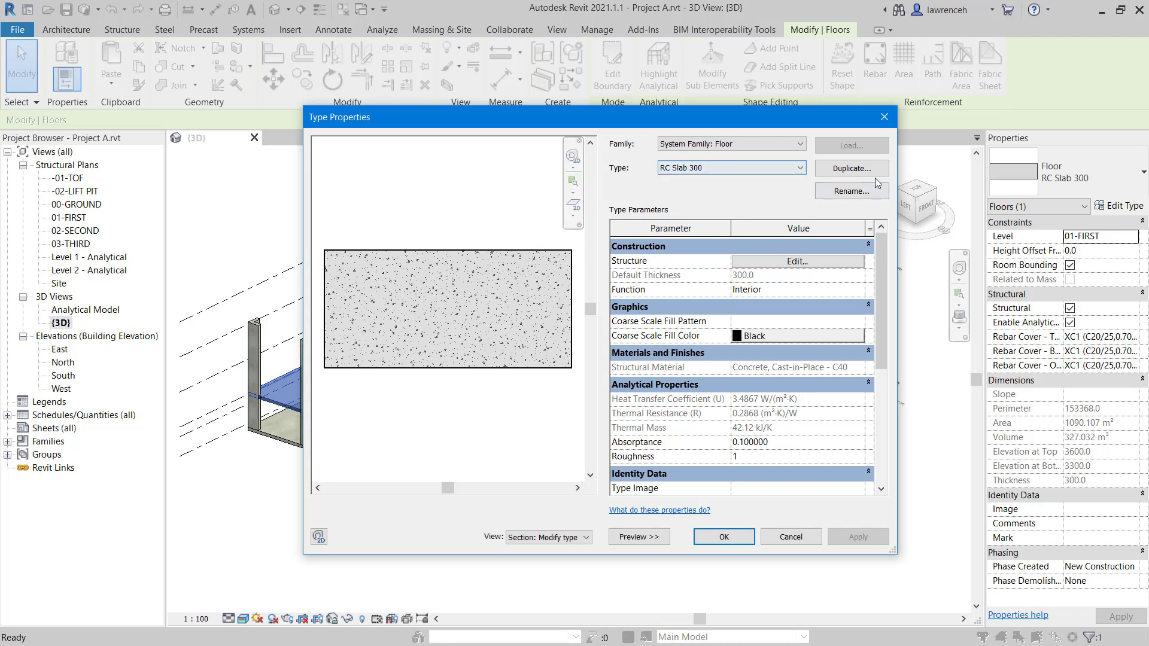
left_click(853, 170)
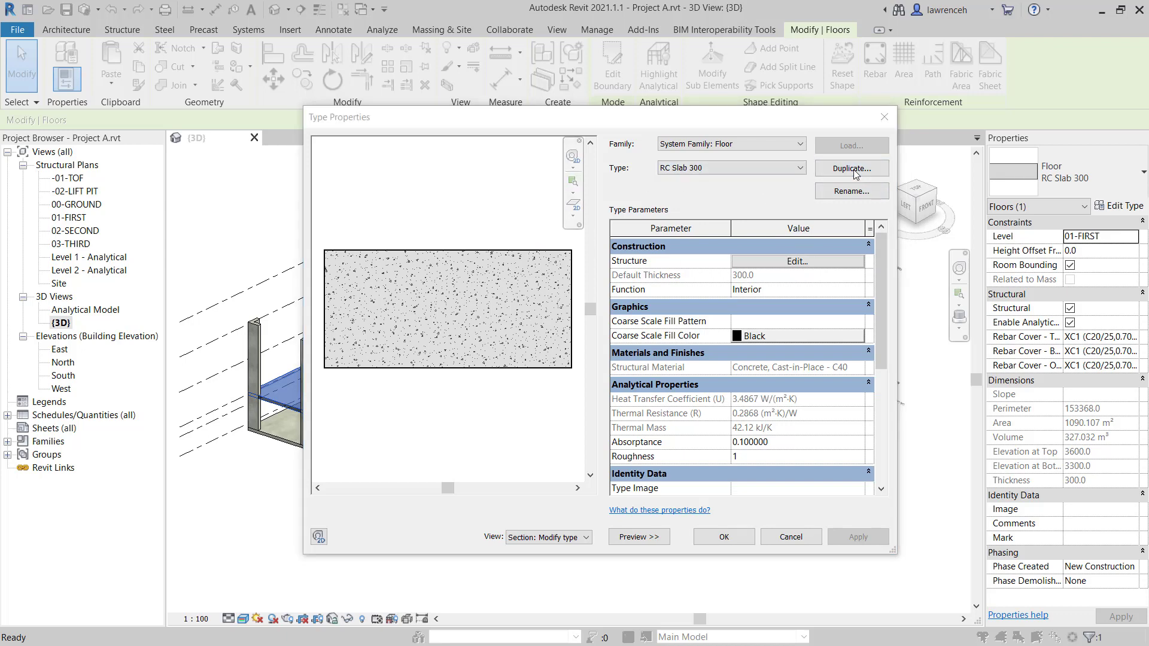
left_click(613, 325)
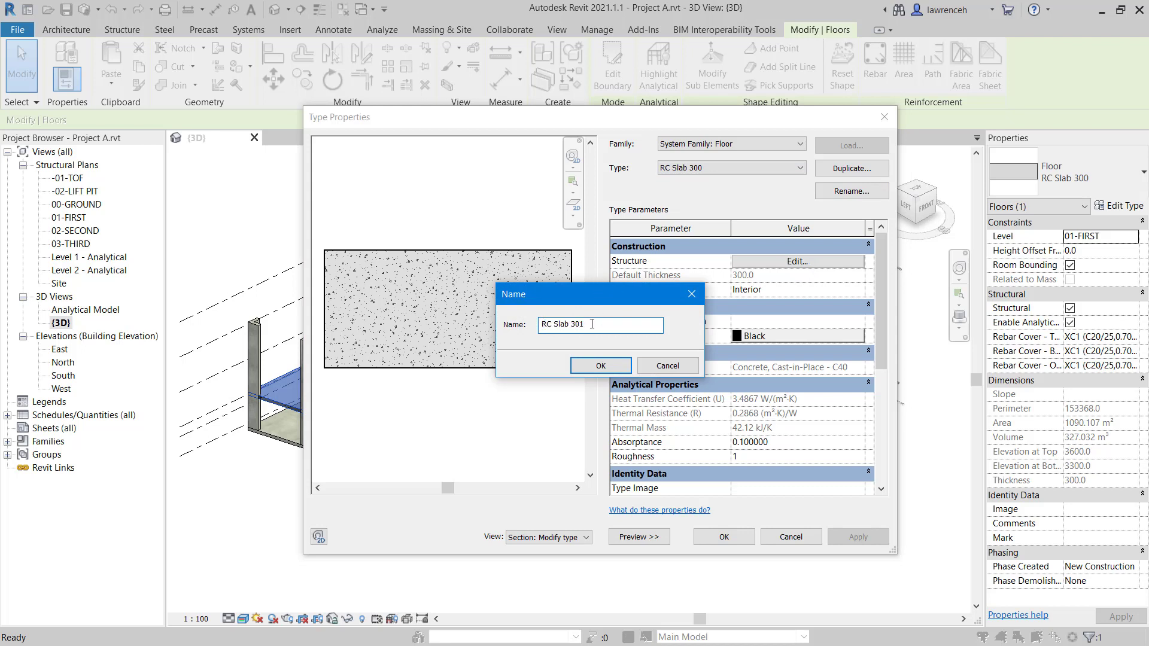
key("BackSpace")
key("BackSpace")
key("BackSpace")
type("250")
left_click(601, 366)
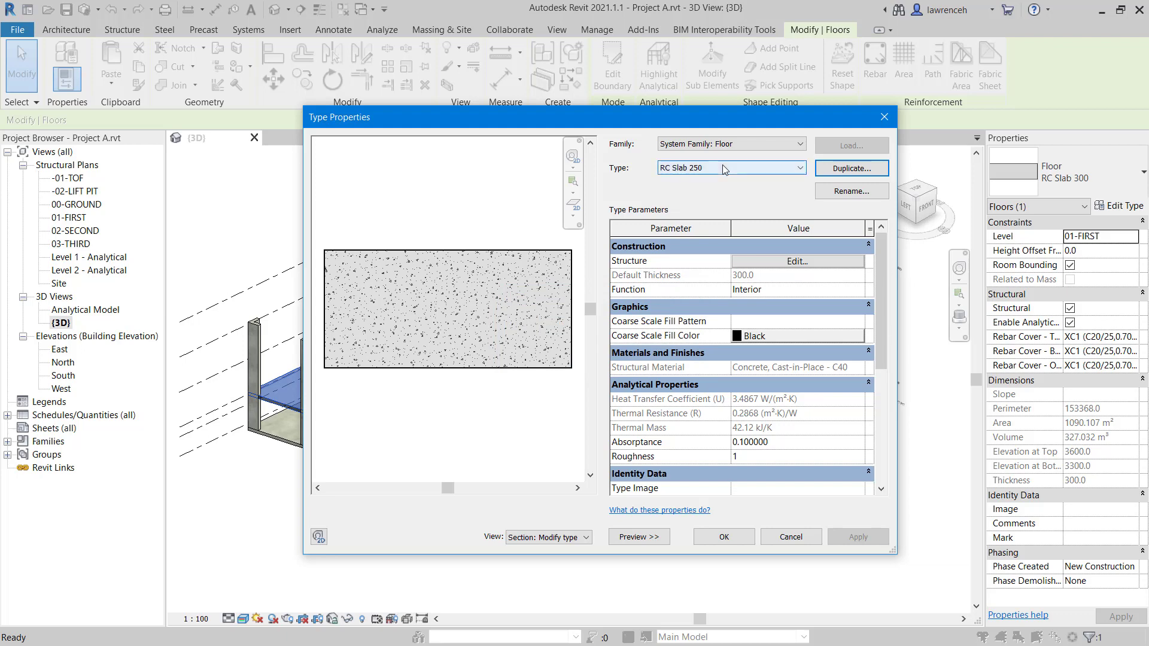
- Set the RC Slab 250 structure layer thickness to 250 and apply the type
left_click(804, 264)
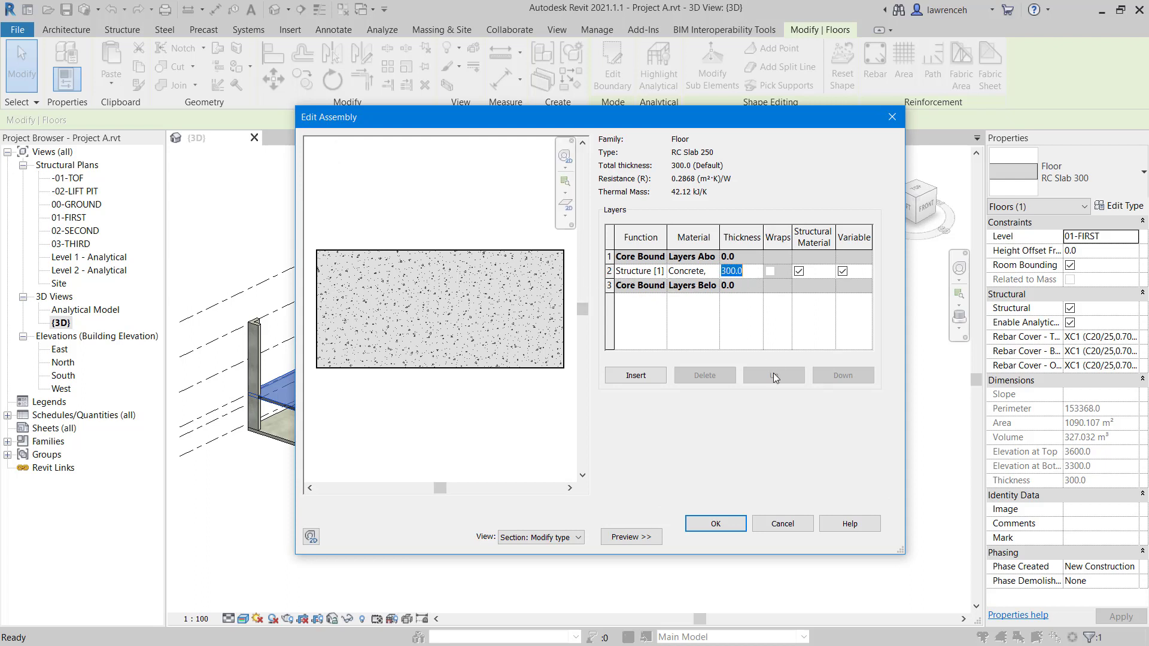
type("250")
left_click(640, 332)
left_click(718, 524)
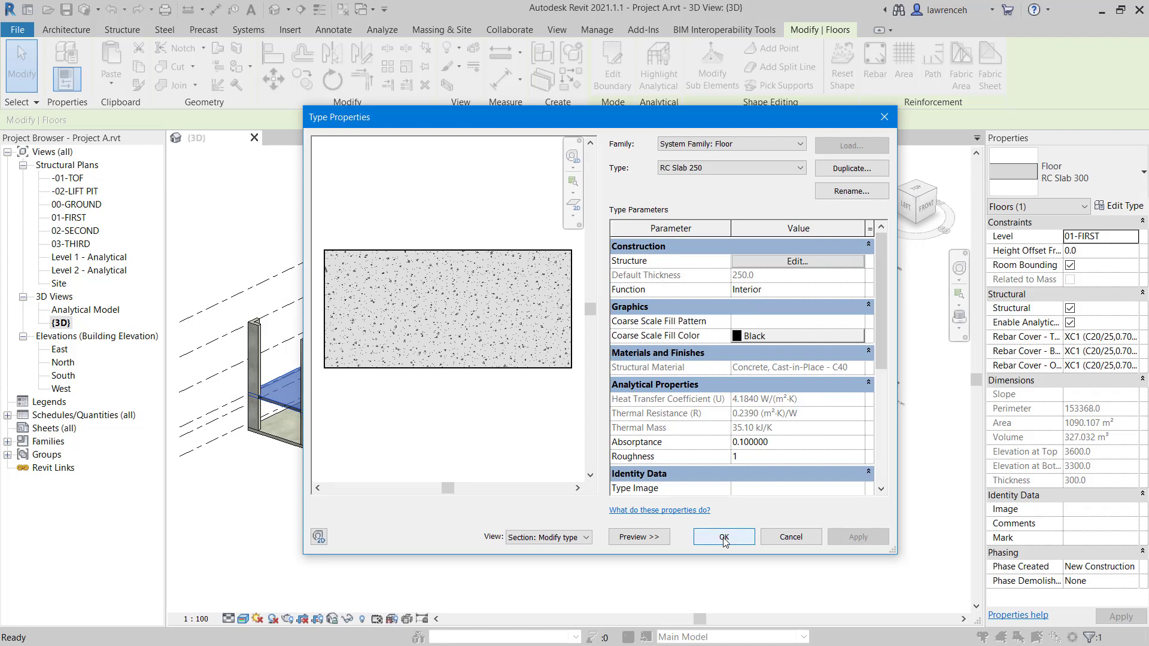
left_click(724, 537)
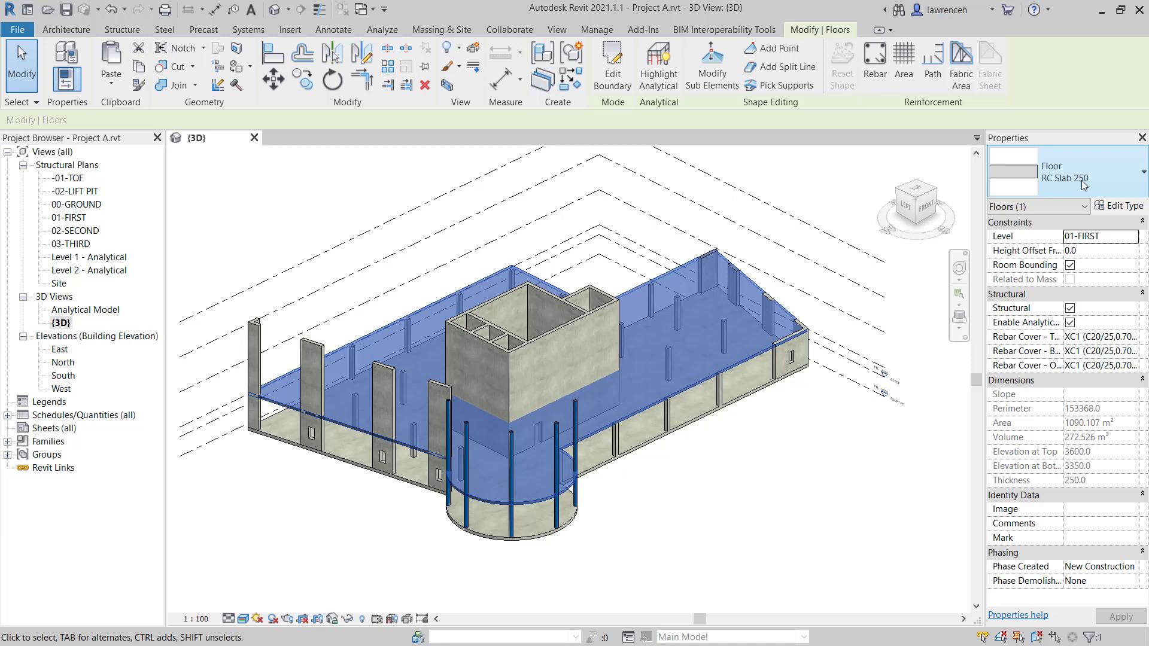
- Select the 01-FIRST slab, enter Edit Boundary, and open the 01-FIRST structural plan
middle_click_drag(958, 282, 816, 475, "shift")
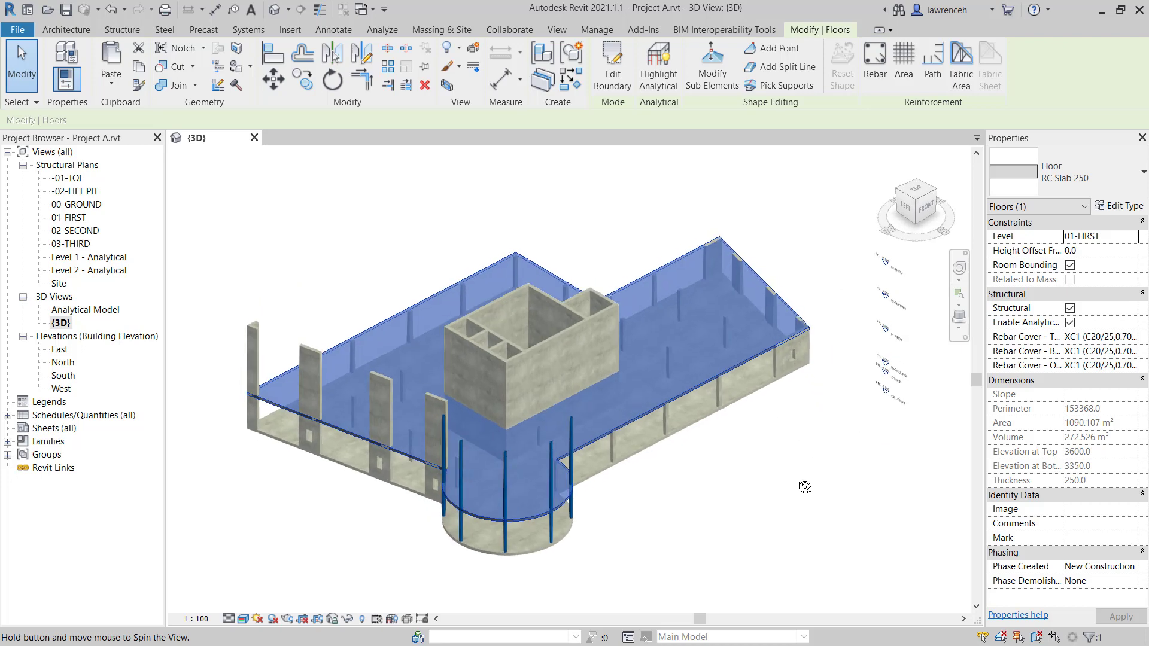
left_click(801, 480)
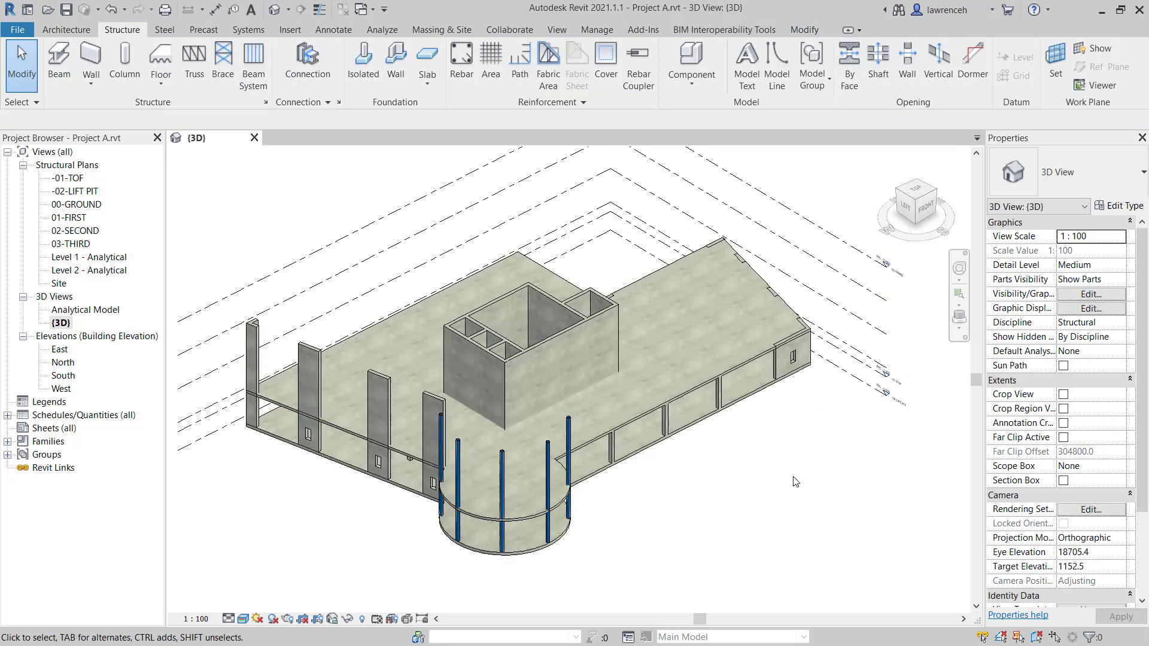
left_click(628, 418)
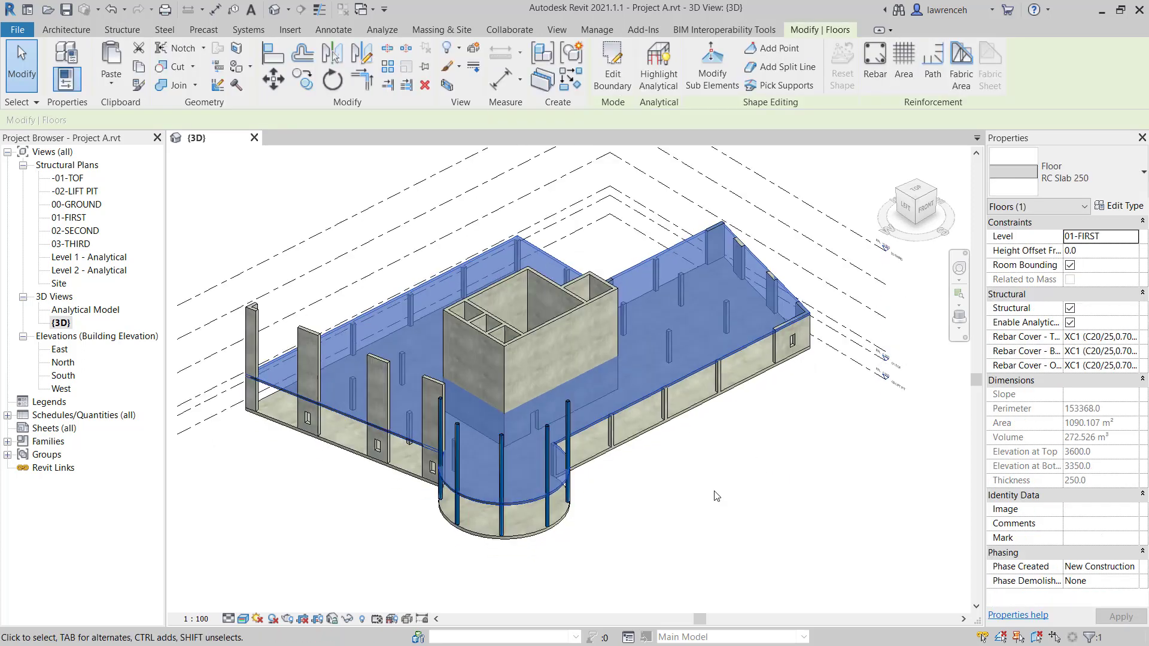
left_click(623, 91)
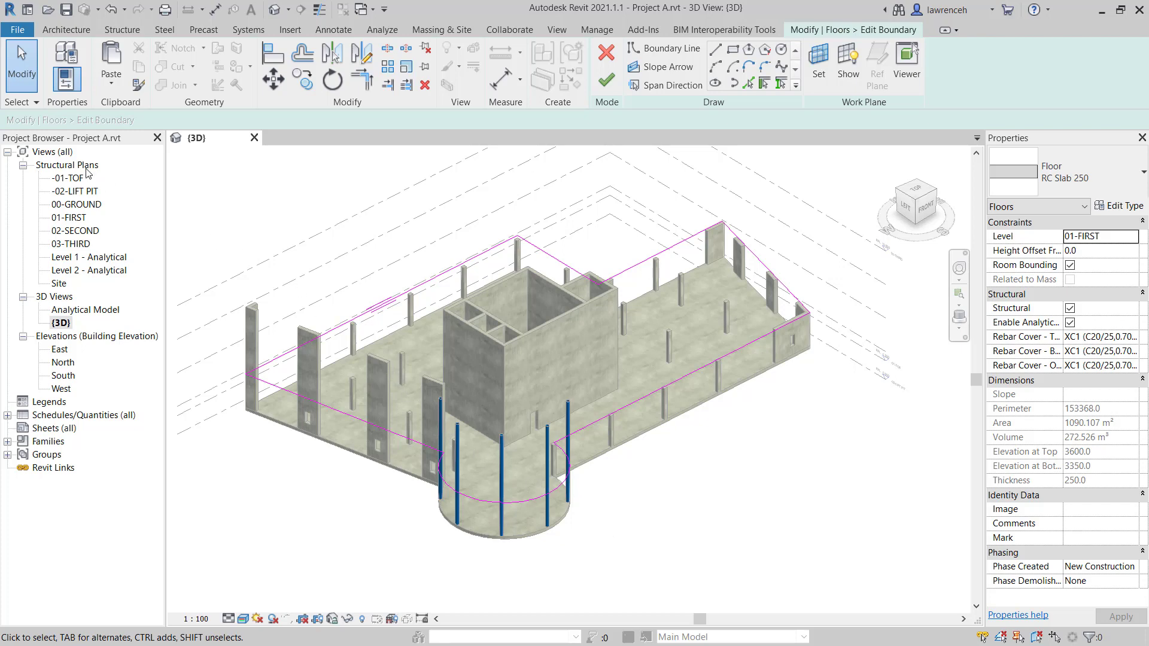
double_click(73, 219)
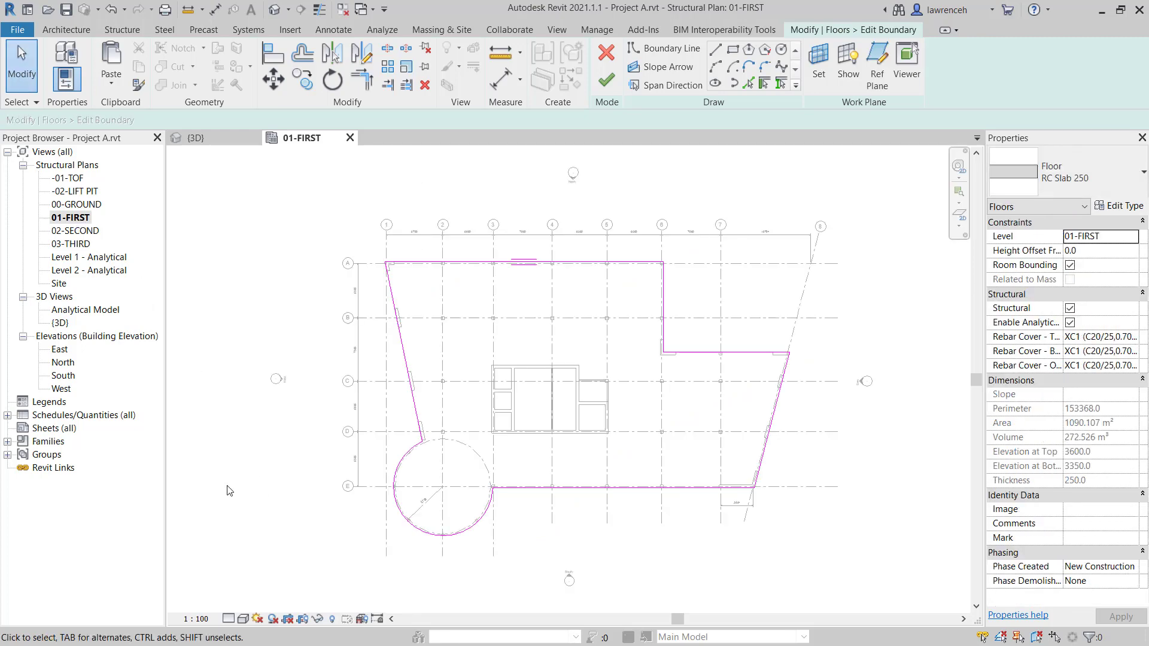
- Remove the old arc and pick a new boundary arc offset 175 from curved grid F
scroll(465, 489, "up", 4)
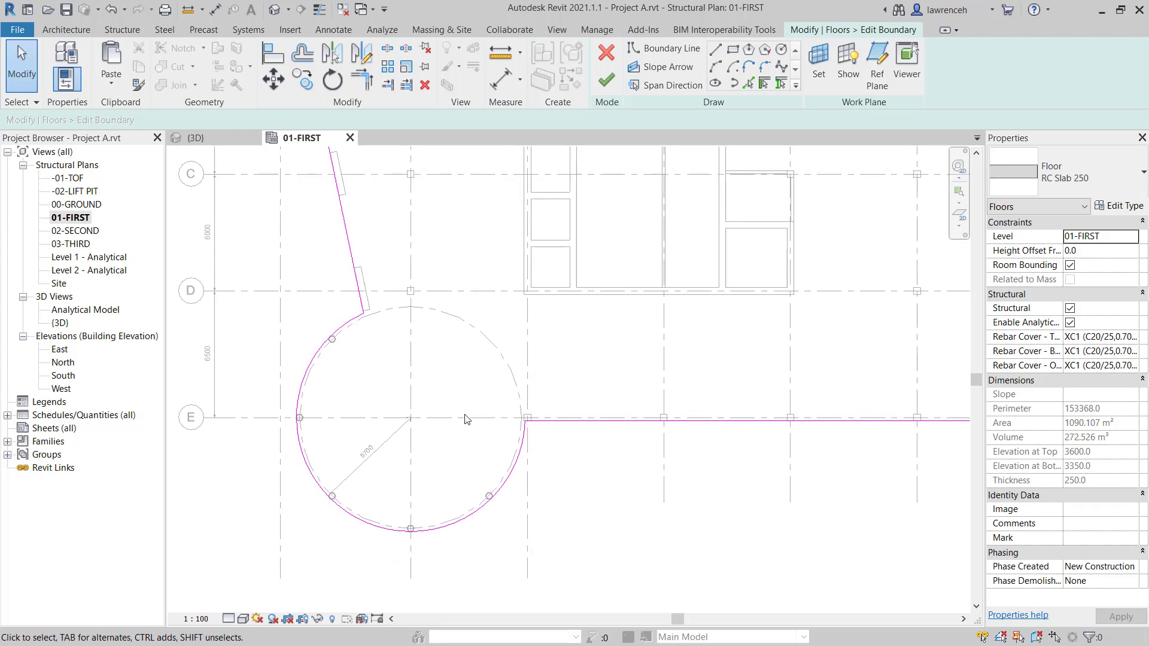
left_click(534, 513)
left_click_drag(282, 390, 324, 364)
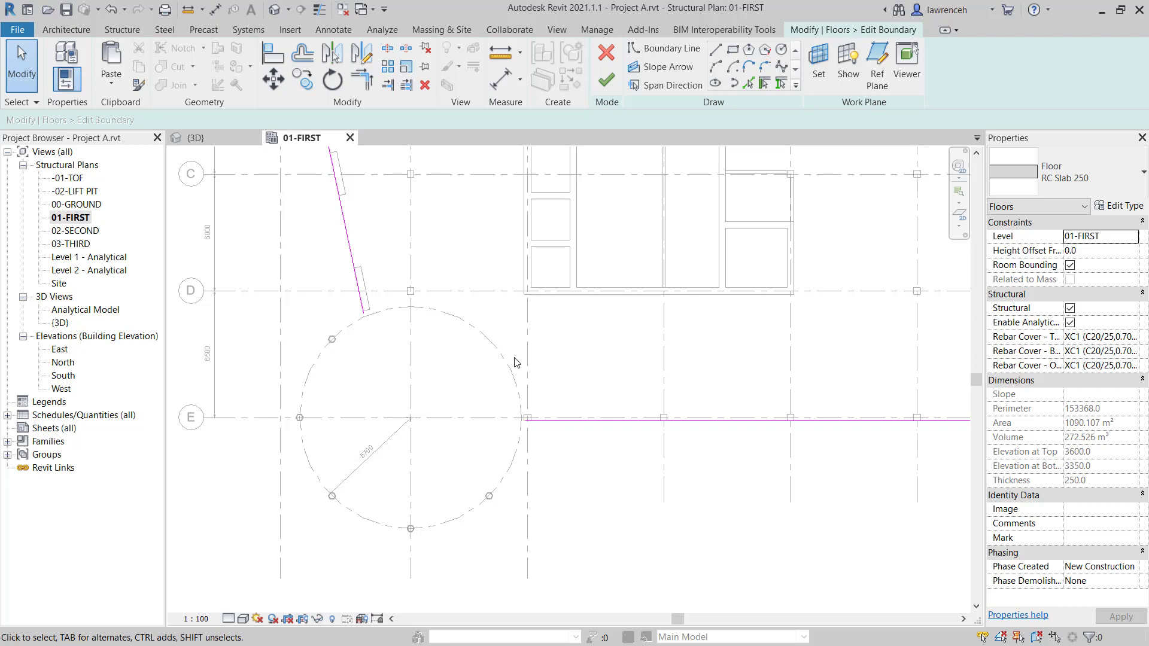
scroll(500, 347, "up", 2)
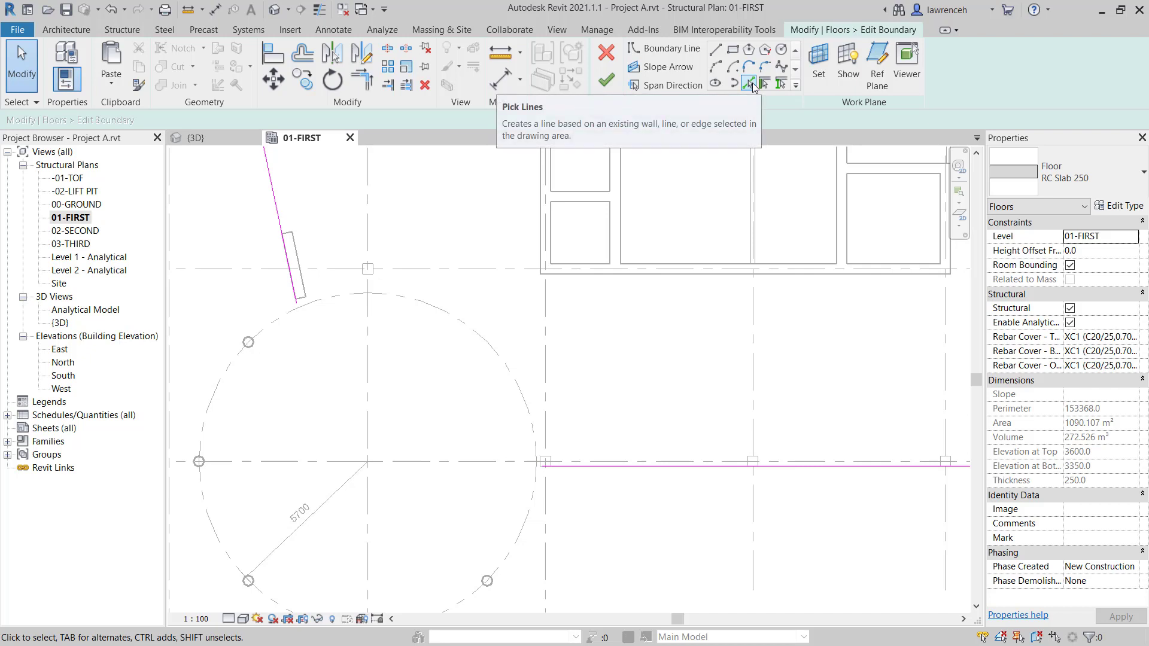
left_click(749, 83)
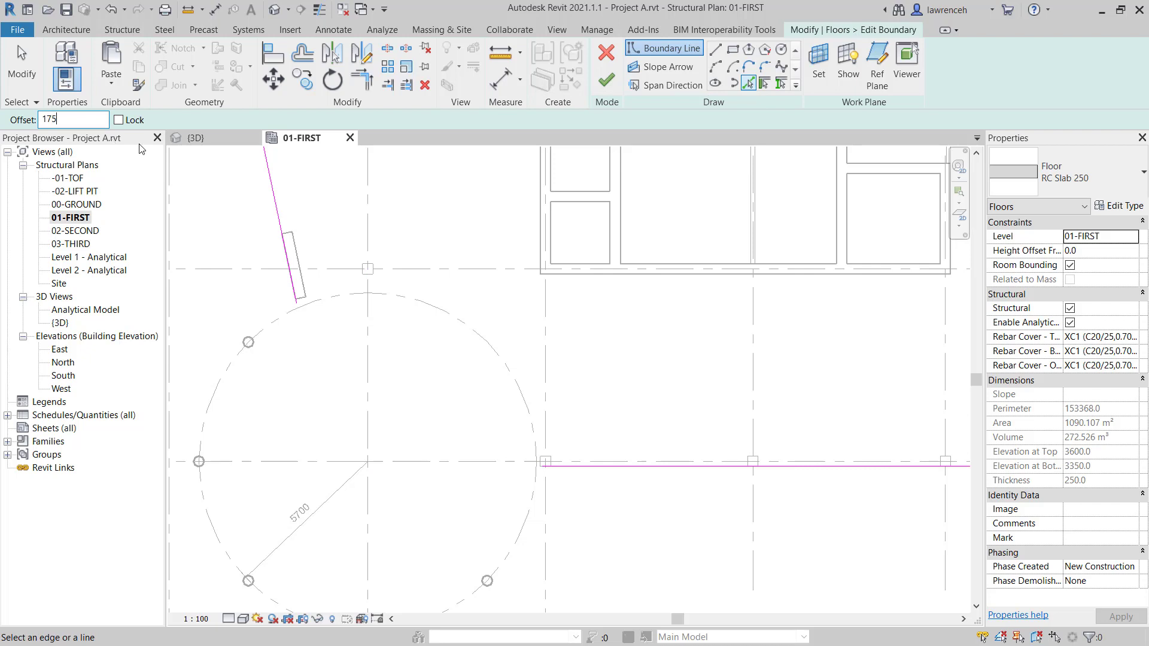
left_click(425, 307)
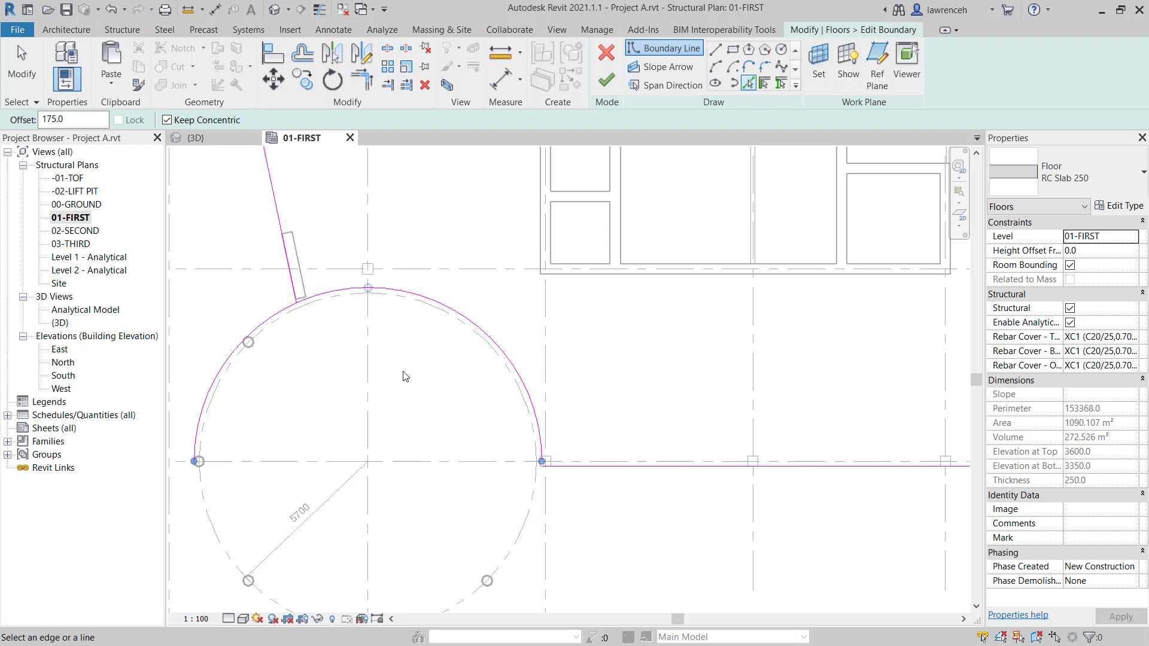
- Trim/Extend the new arc to a corner with the adjoining boundary line
left_click(364, 84)
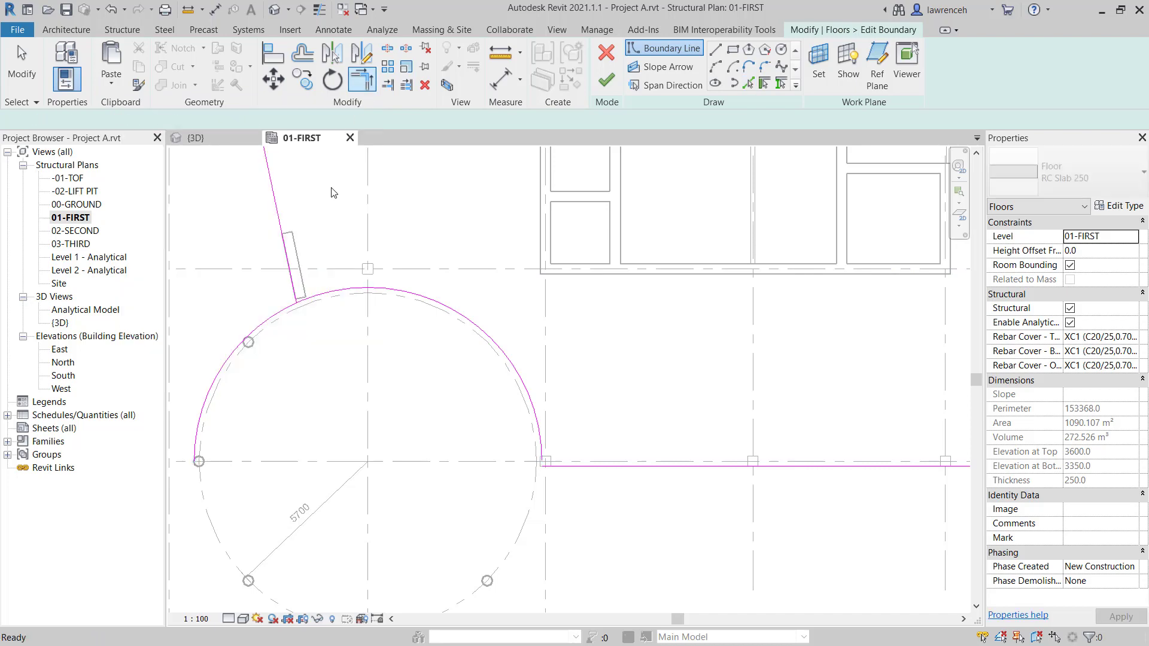
left_click(335, 293)
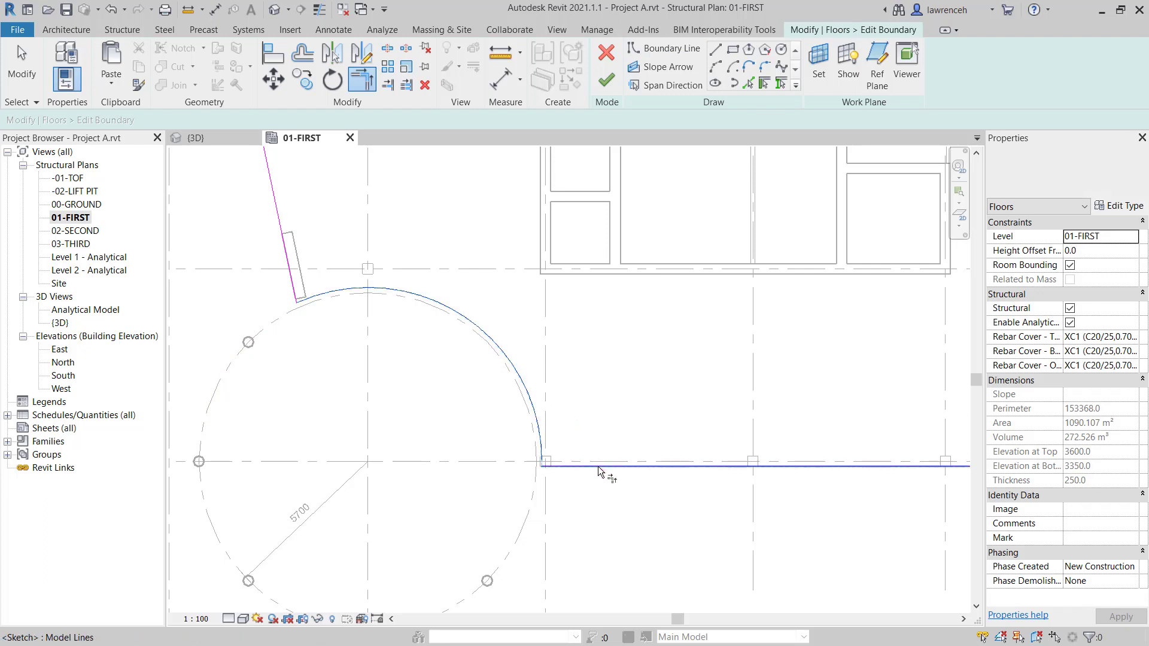
scroll(538, 483, "up", 5)
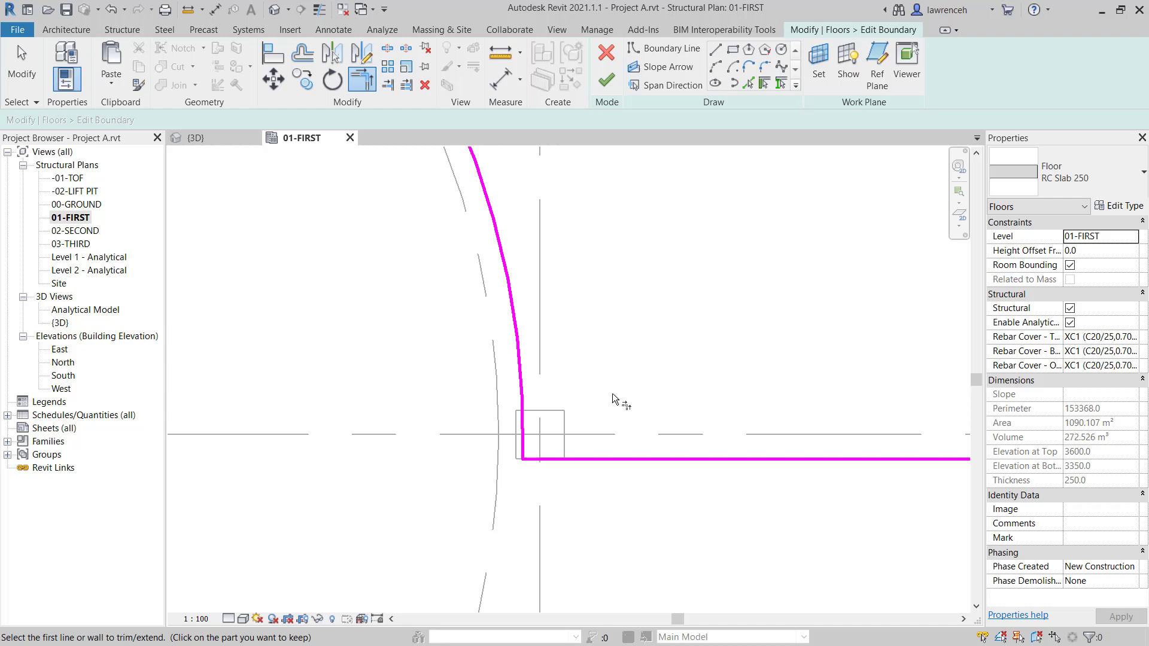
scroll(579, 408, "down", 3)
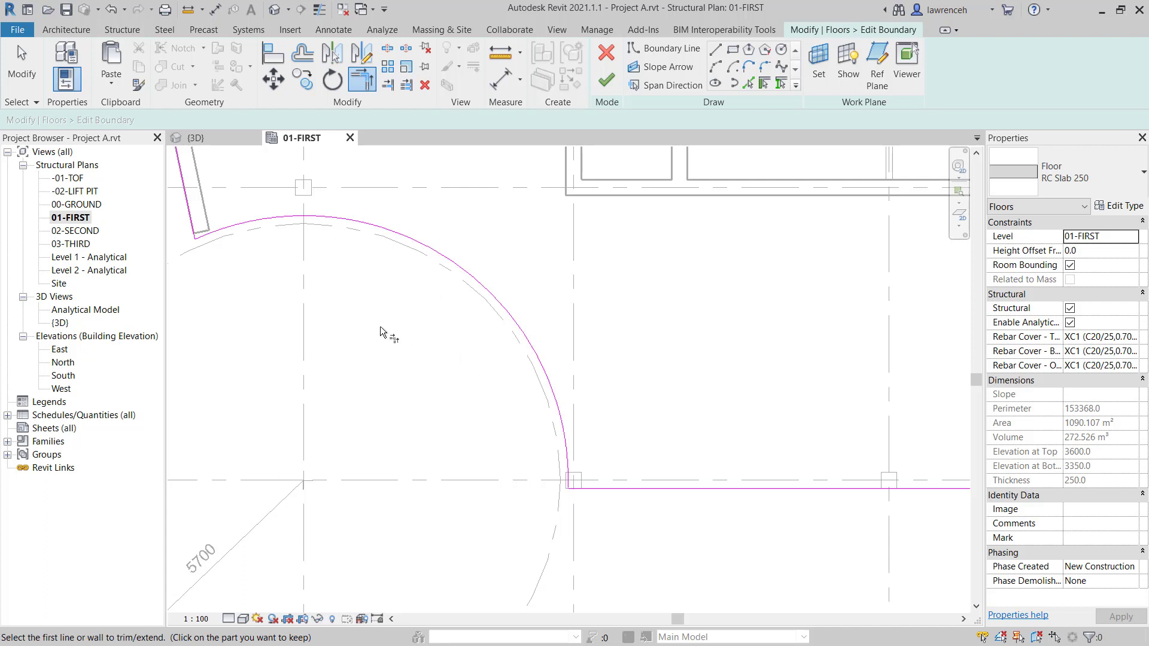
middle_click_drag(381, 332, 413, 341)
scroll(410, 313, "up", 5)
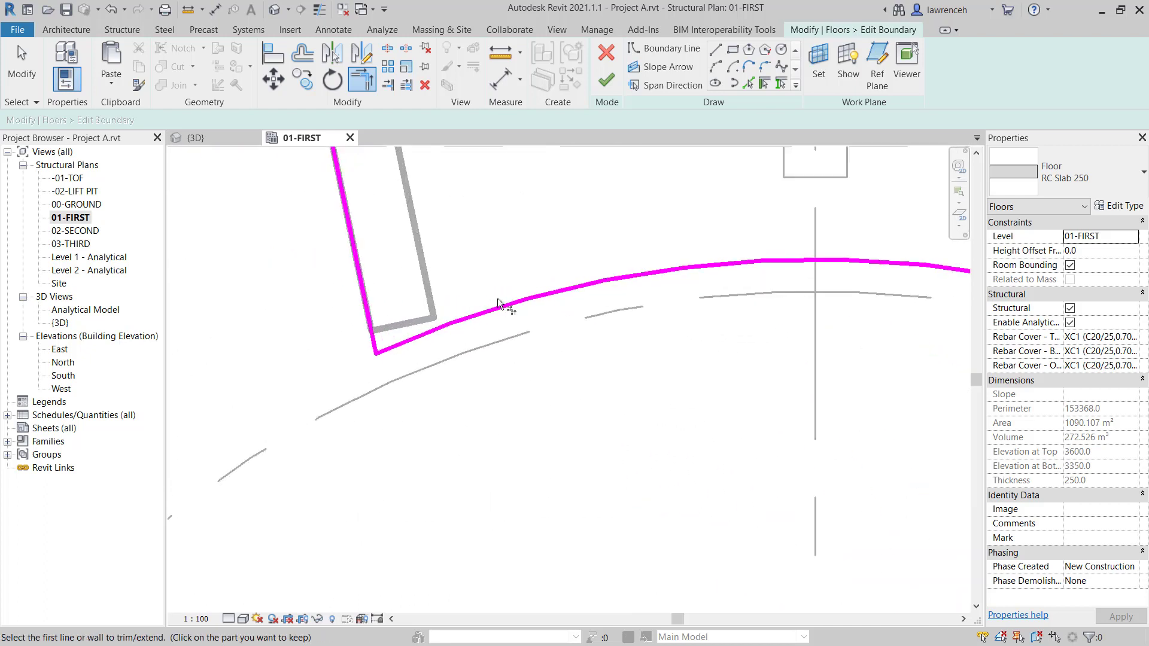
- Delete the old curved boundary line from the slab sketch
left_click(717, 51)
key("Escape")
left_click(692, 270)
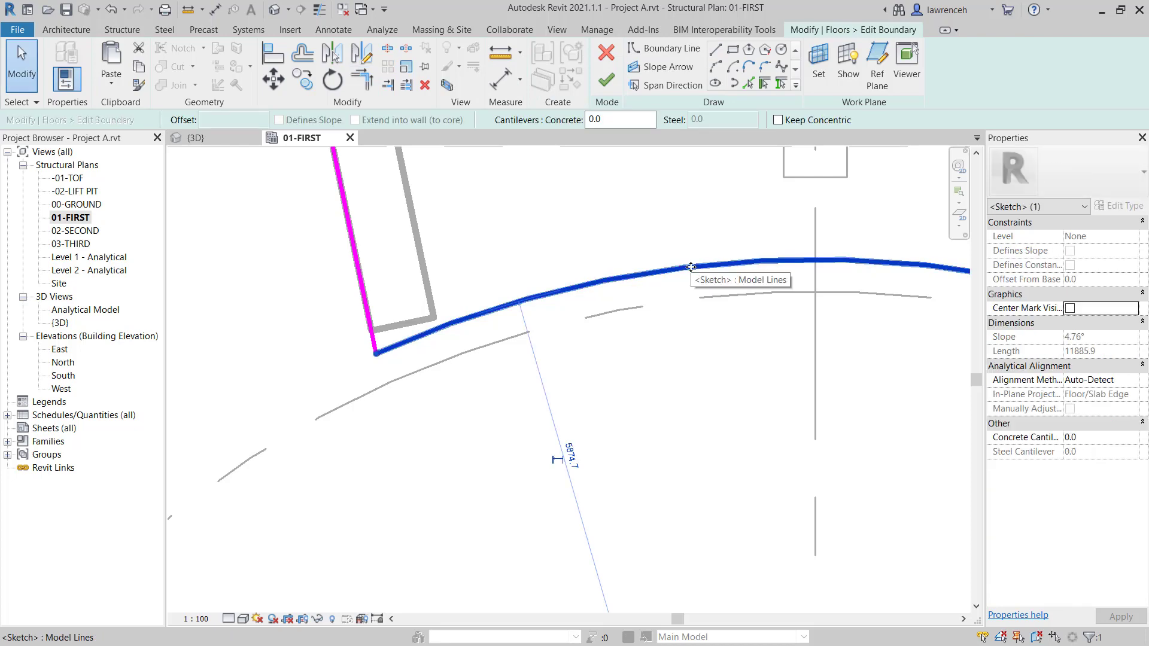
key("Delete")
- Draw a short boundary line across the wall end and pull the left line up to the wall corner
left_click(716, 50)
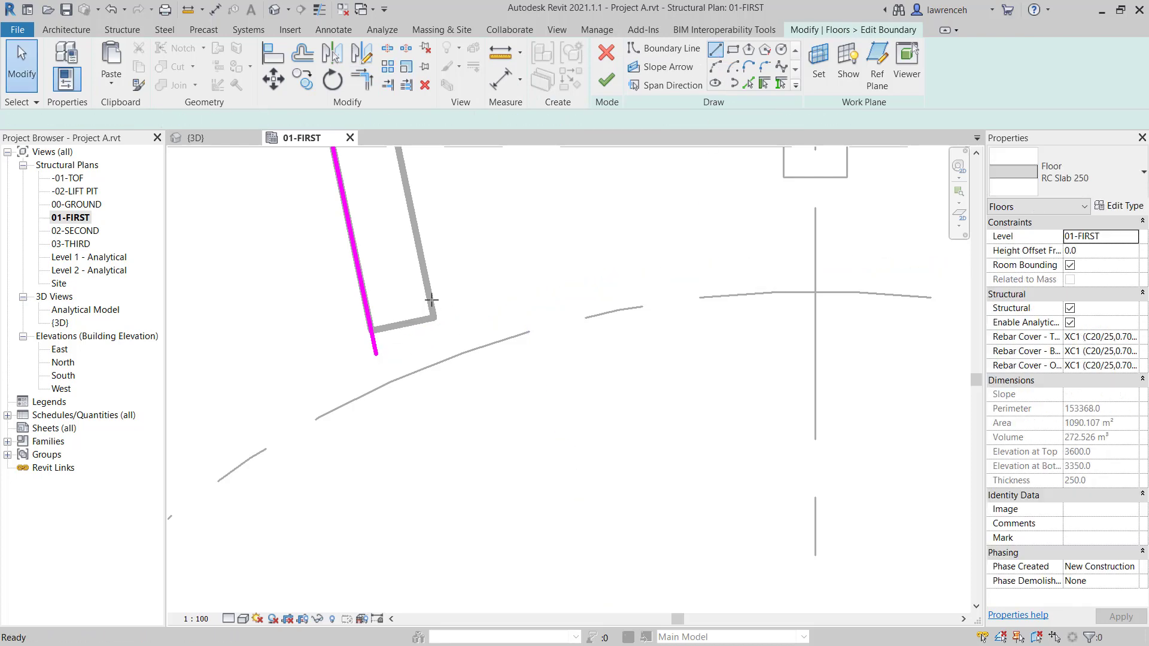
left_click(371, 331)
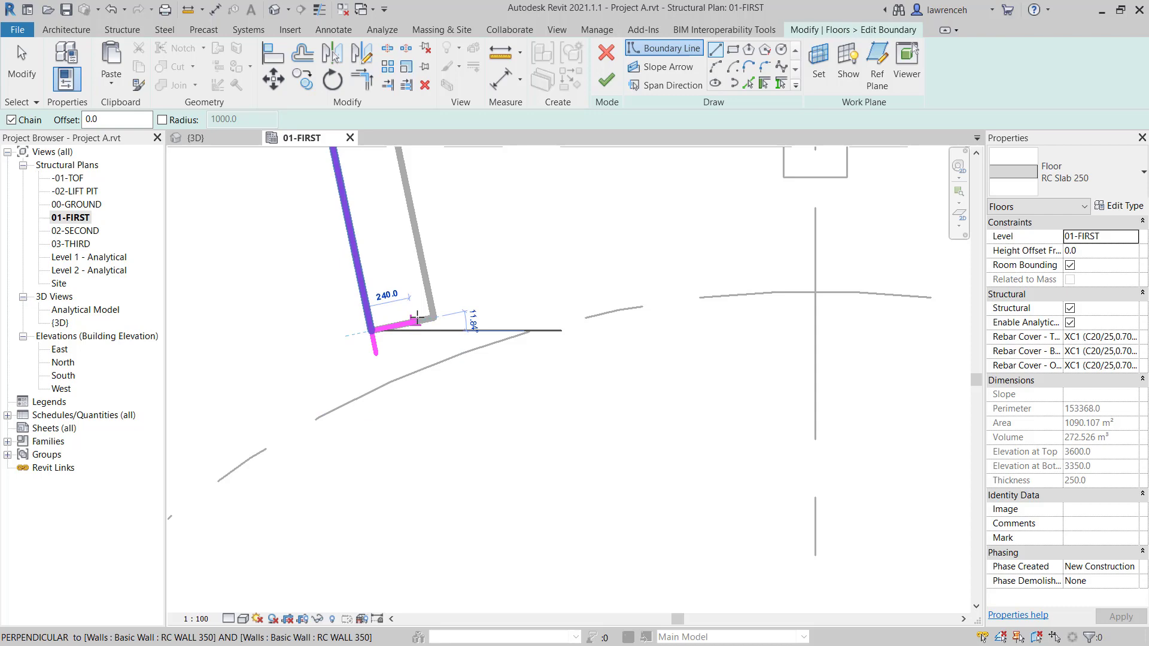
left_click(437, 316)
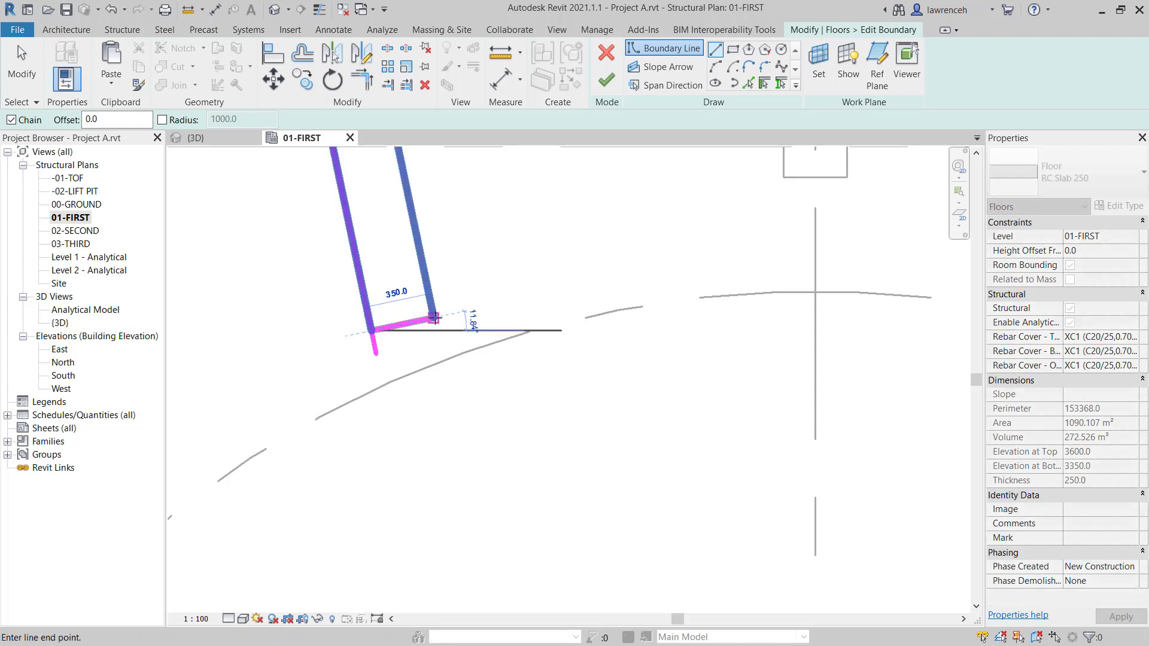
key("Escape")
key("Escape")
left_click(374, 357)
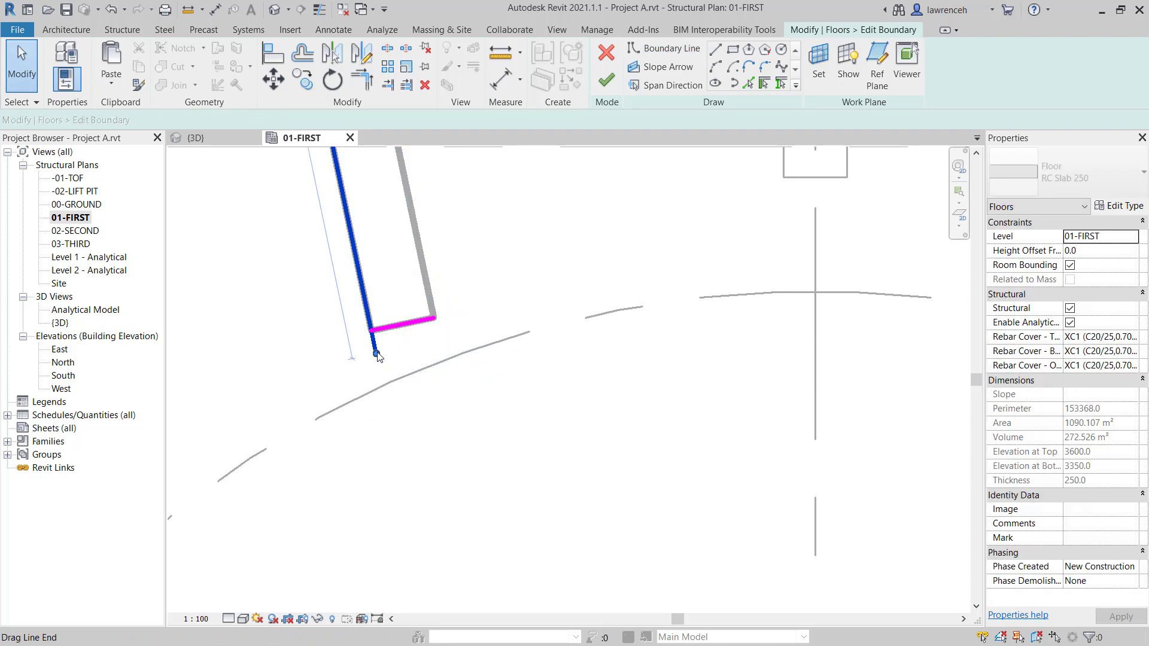
left_click_drag(375, 355, 371, 331)
left_click(403, 384)
- Draw a vertical boundary line along the column and corner-join it with the bottom line
scroll(403, 385, "down", 3)
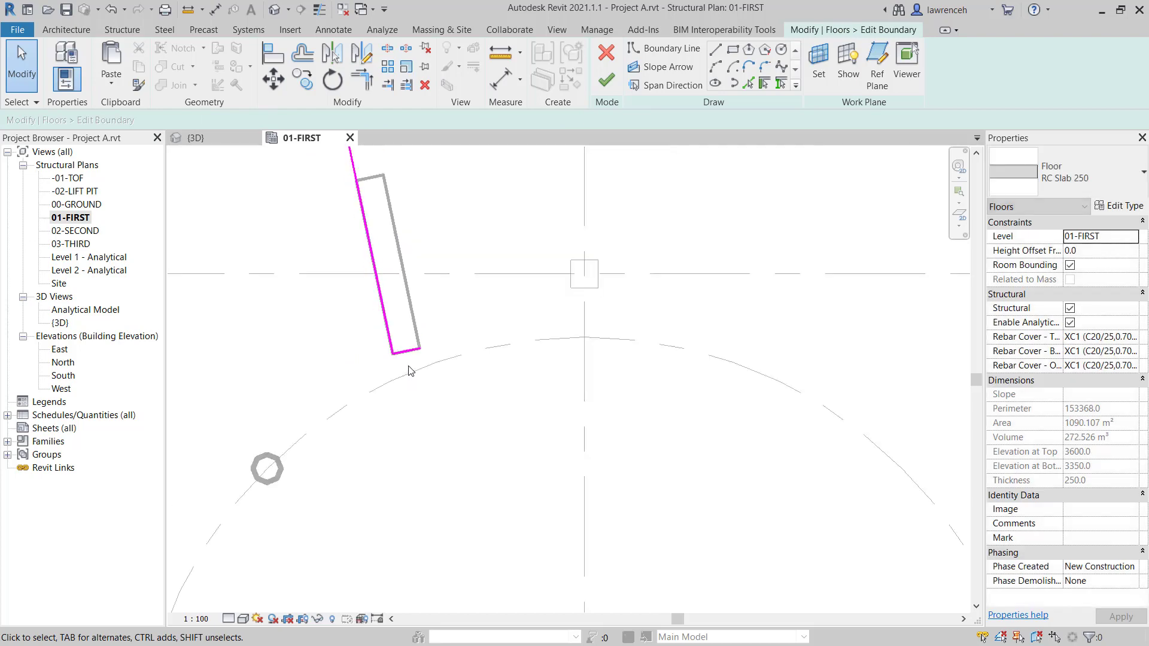
middle_click_drag(402, 385, 642, 500)
scroll(641, 501, "up", 8)
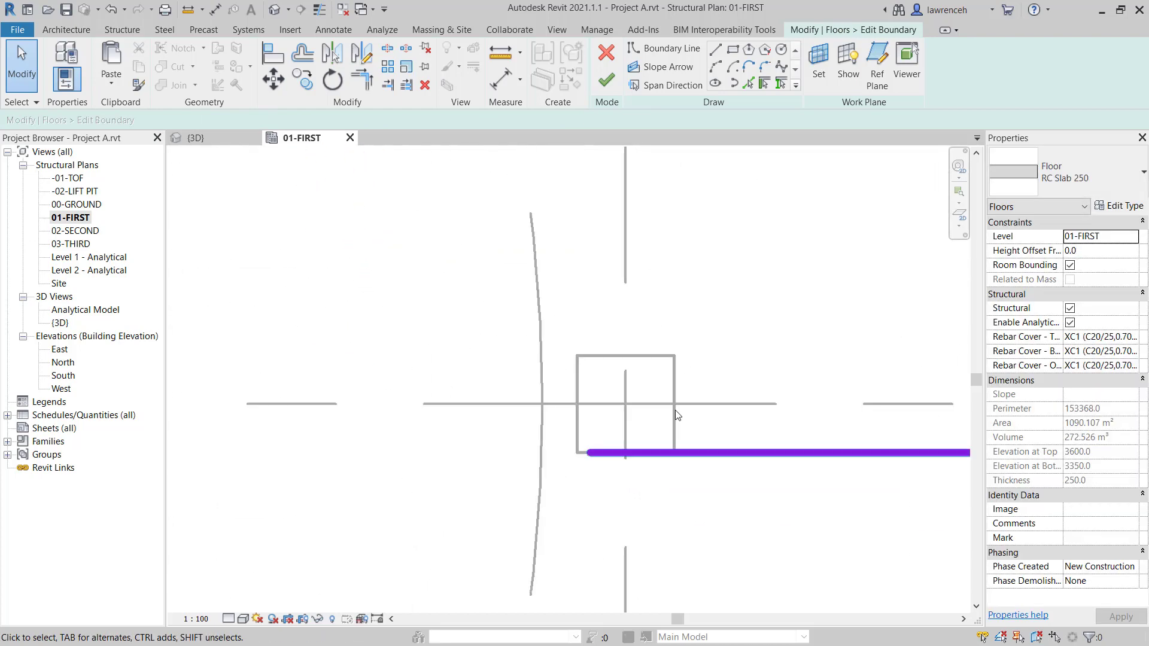
left_click(714, 51)
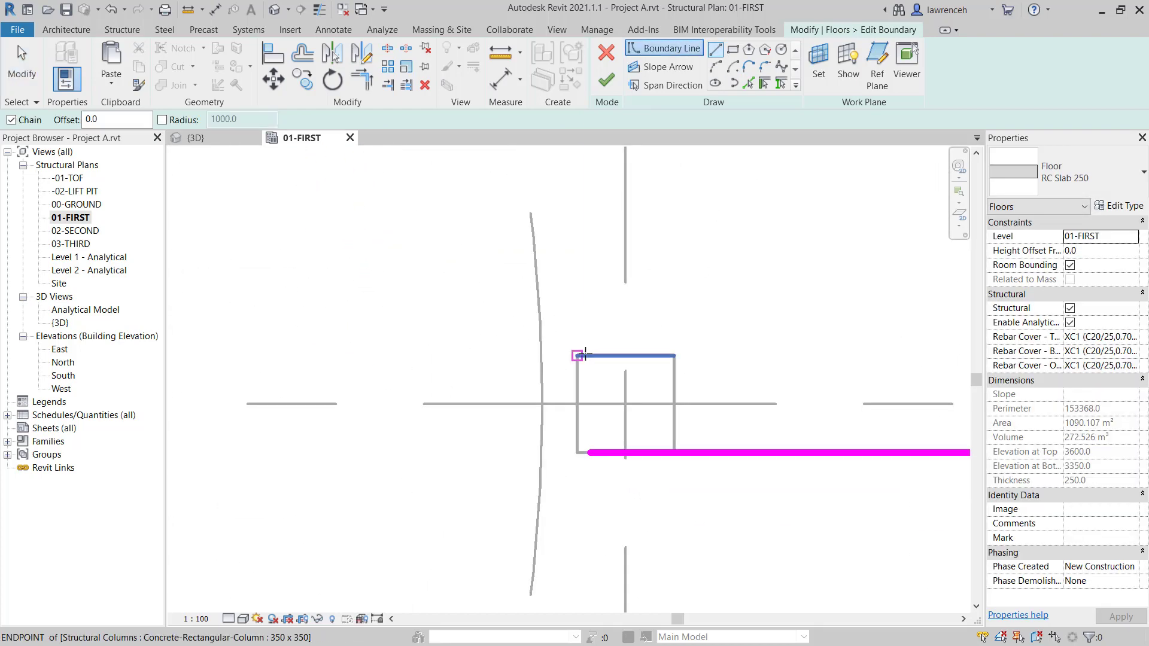
left_click(577, 356)
left_click(576, 452)
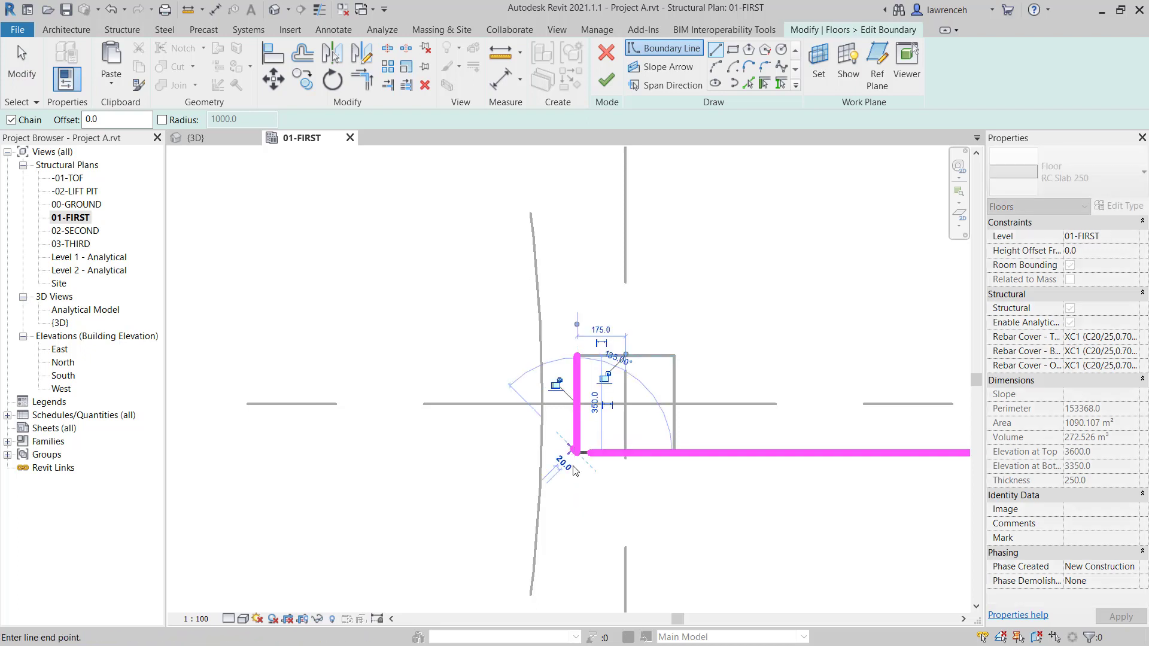
key("Escape")
key("Escape")
left_click(376, 83)
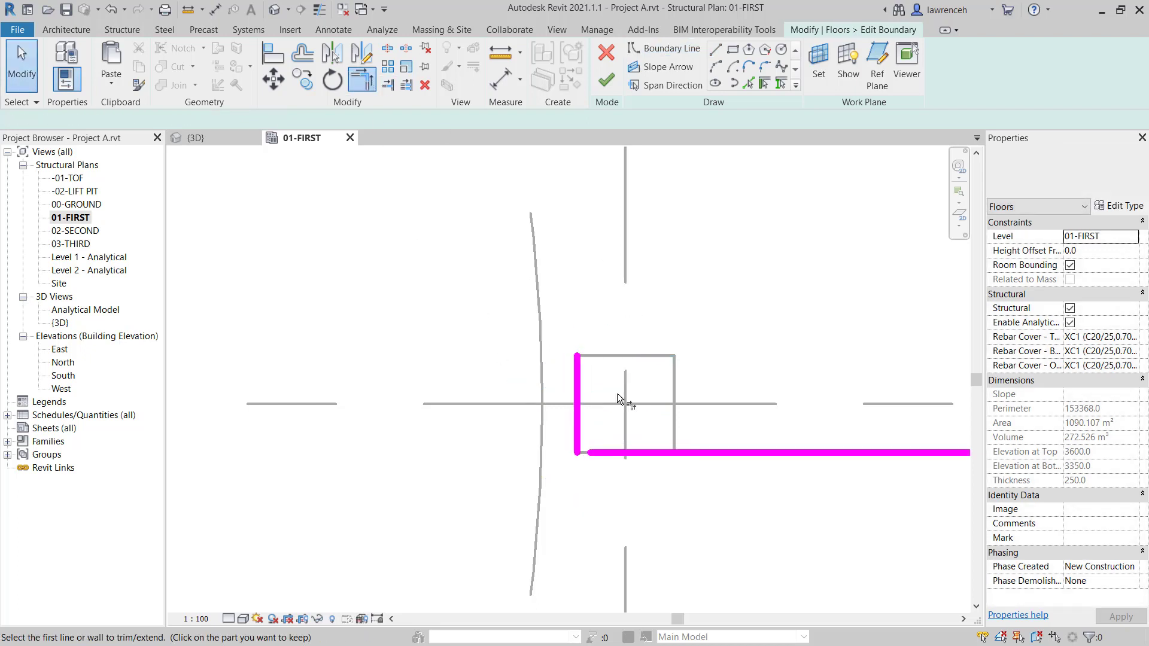
left_click(578, 431)
left_click(604, 451)
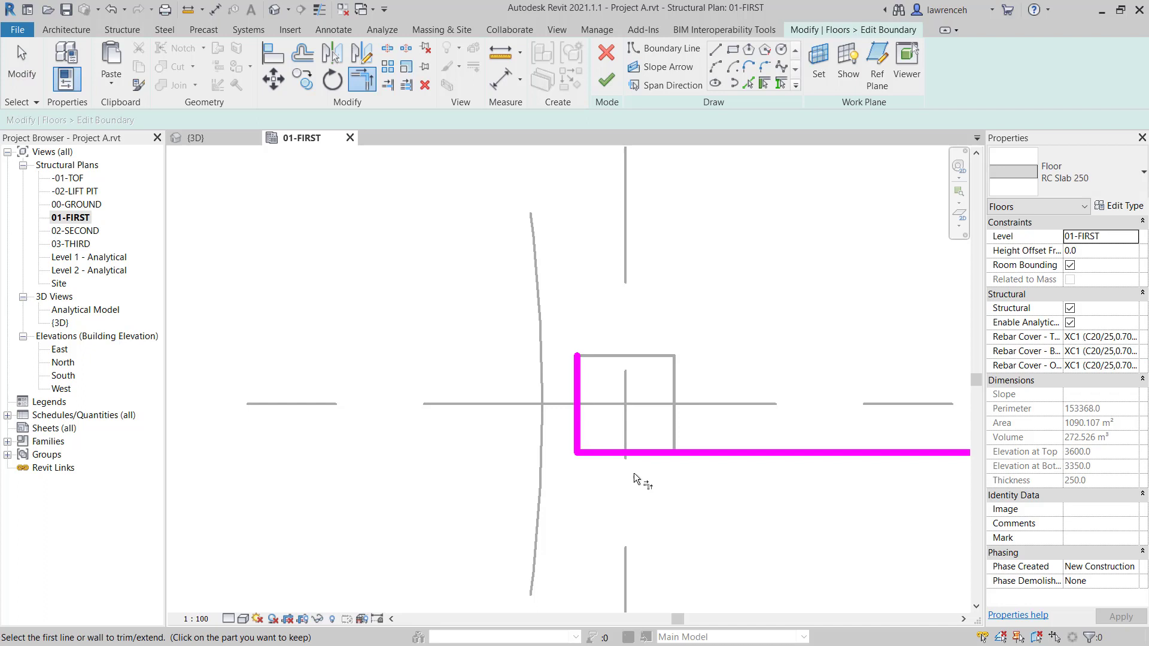
- Draw a center-ends boundary arc on the atrium grid, radius 5827.4, from the bottom line's end
scroll(633, 473, "down", 5)
middle_click_drag(621, 470, 699, 521)
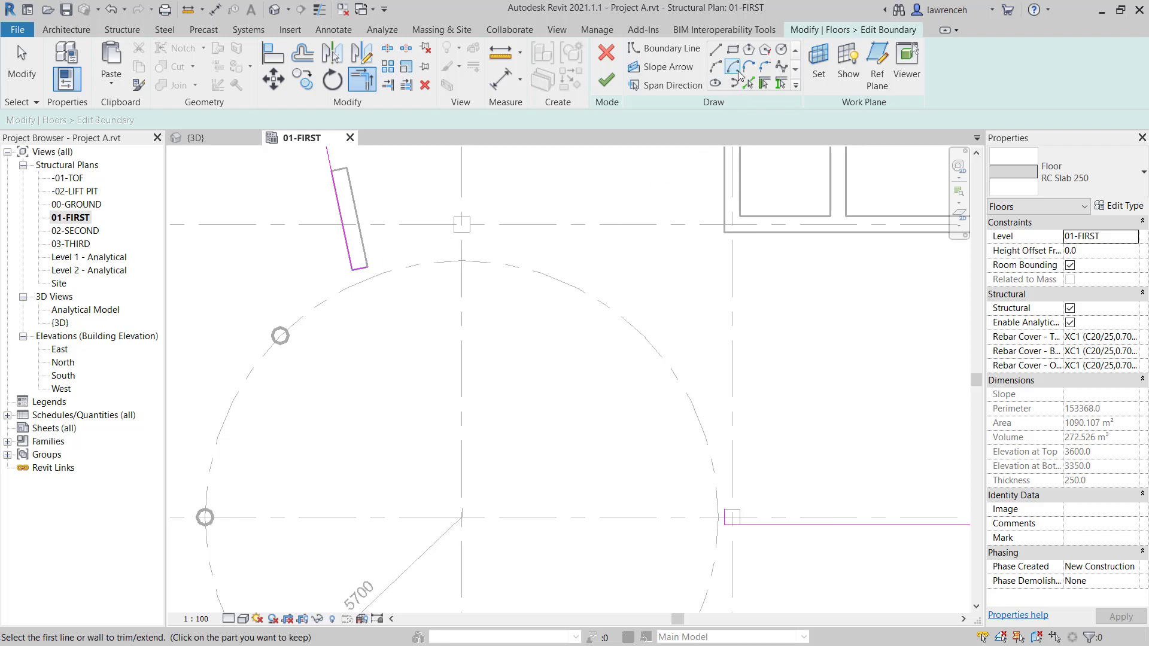
left_click(736, 69)
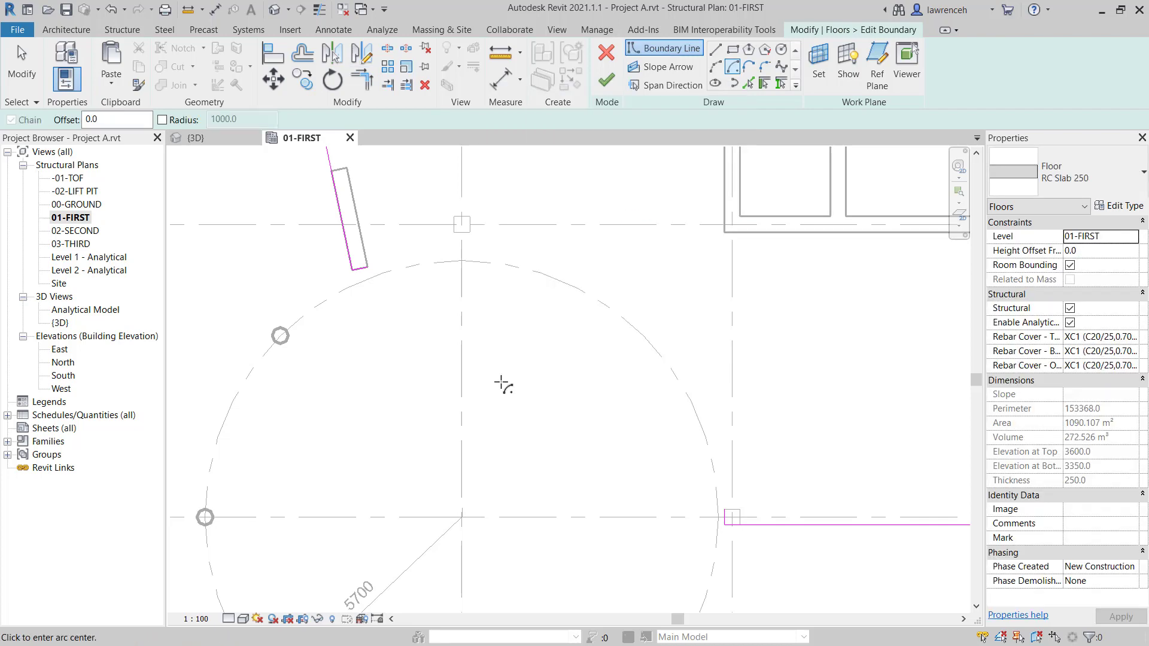
left_click(462, 517)
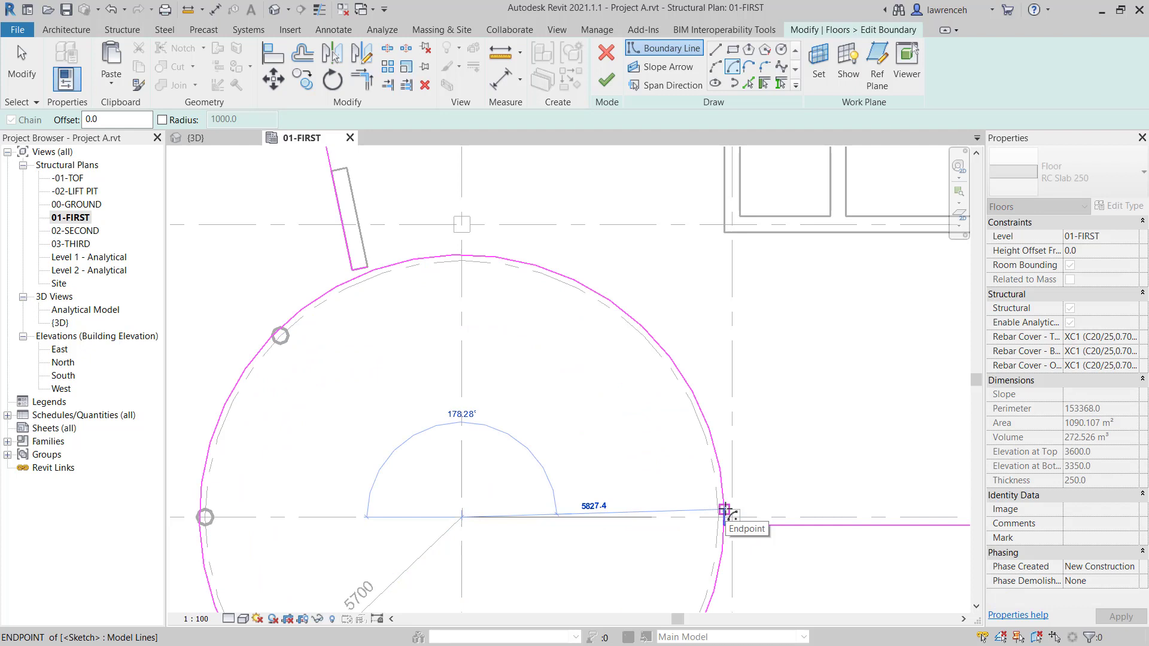
left_click(725, 511)
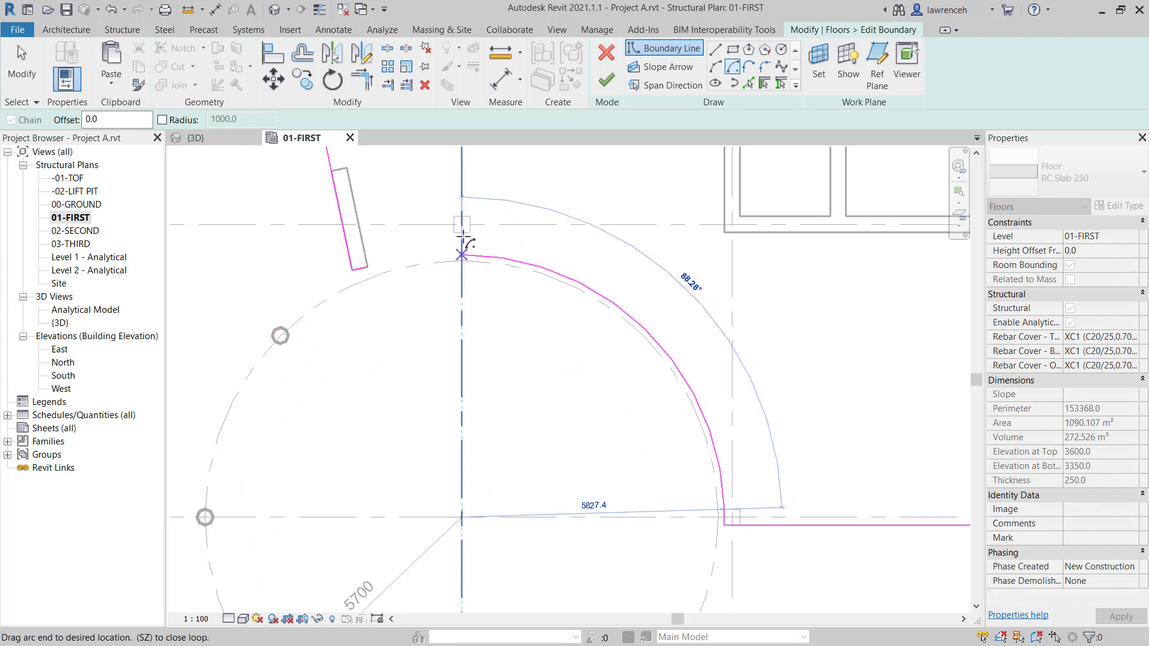
scroll(403, 239, "up", 2)
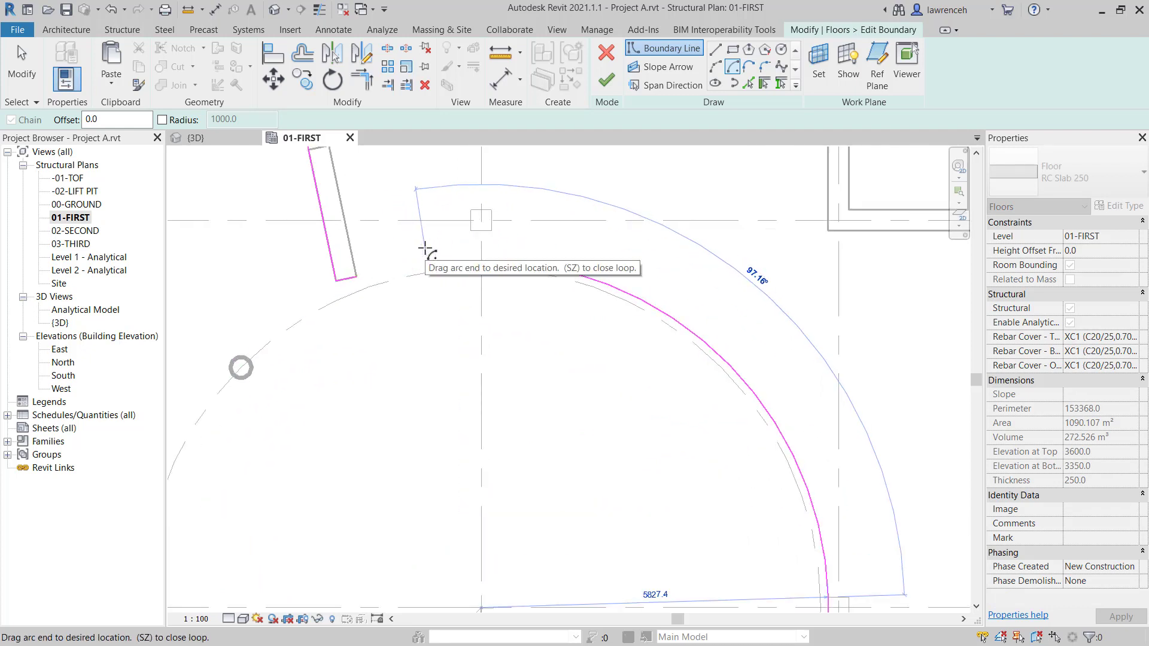
scroll(425, 248, "up", 1)
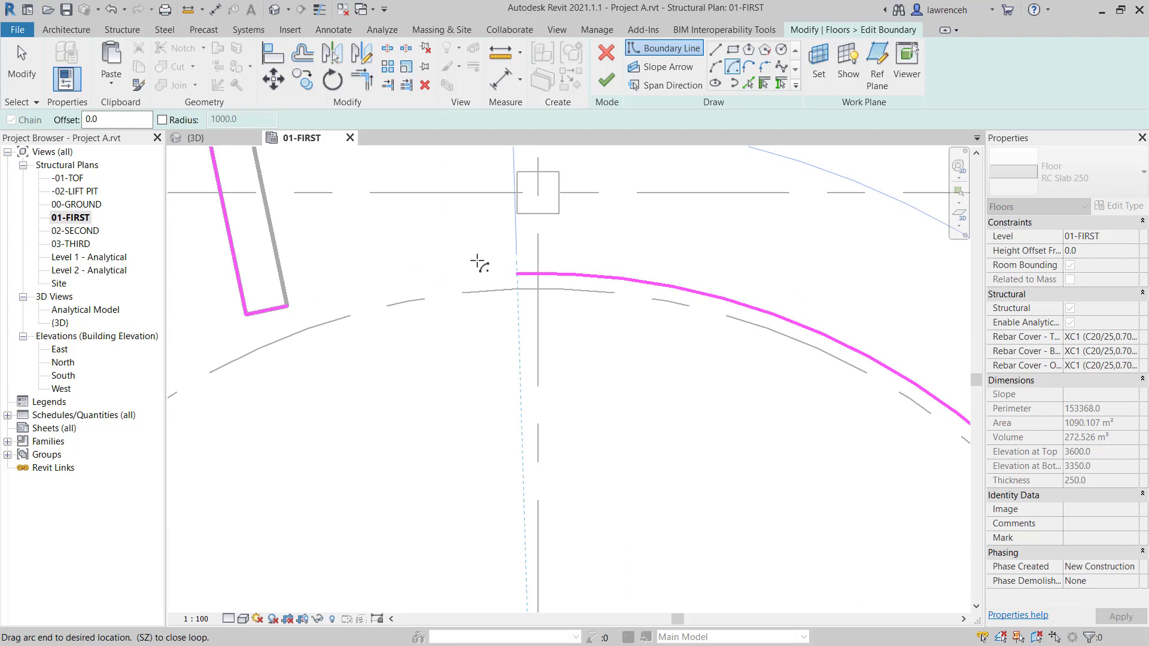
left_click(439, 256)
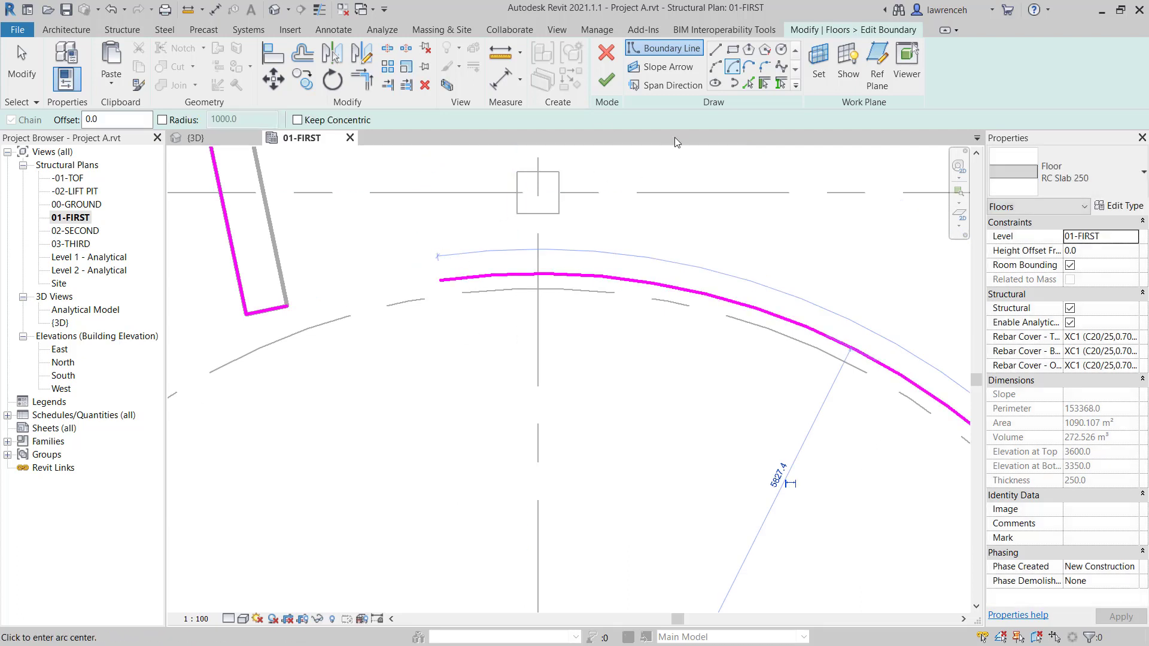
- Extend the sloped wall-end line toward the atrium and shorten the arc's left end to the grid line
key("Escape")
key("Escape")
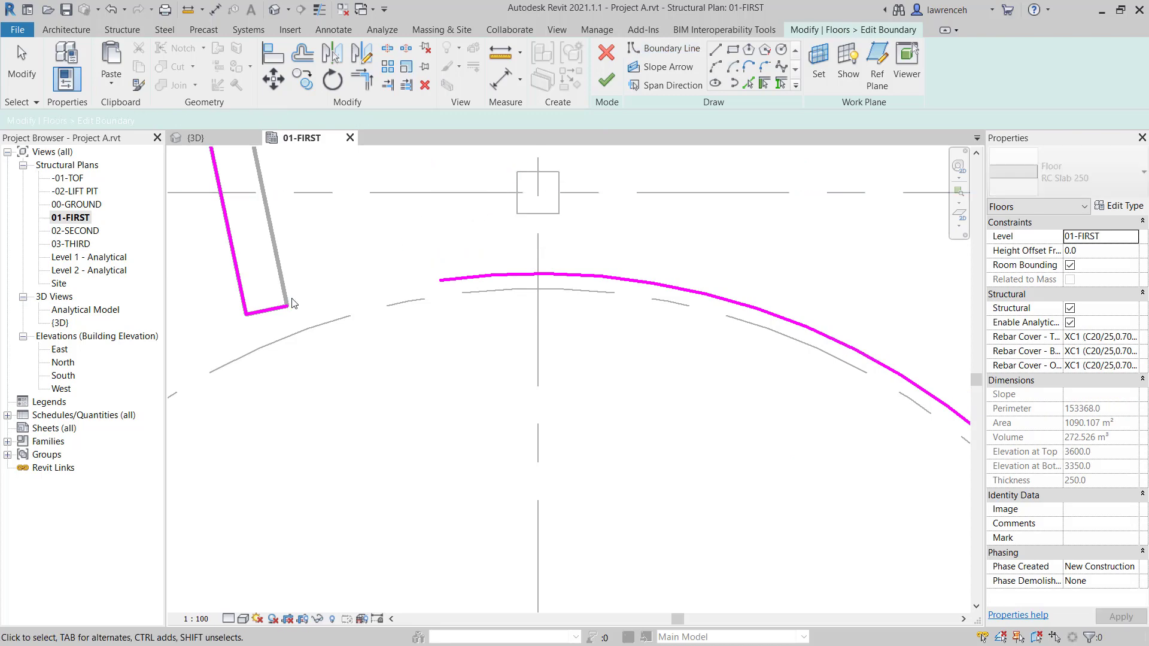
left_click(281, 309)
left_click_drag(289, 307, 510, 259)
left_click(443, 279)
left_click_drag(441, 279, 538, 273)
left_click(565, 317)
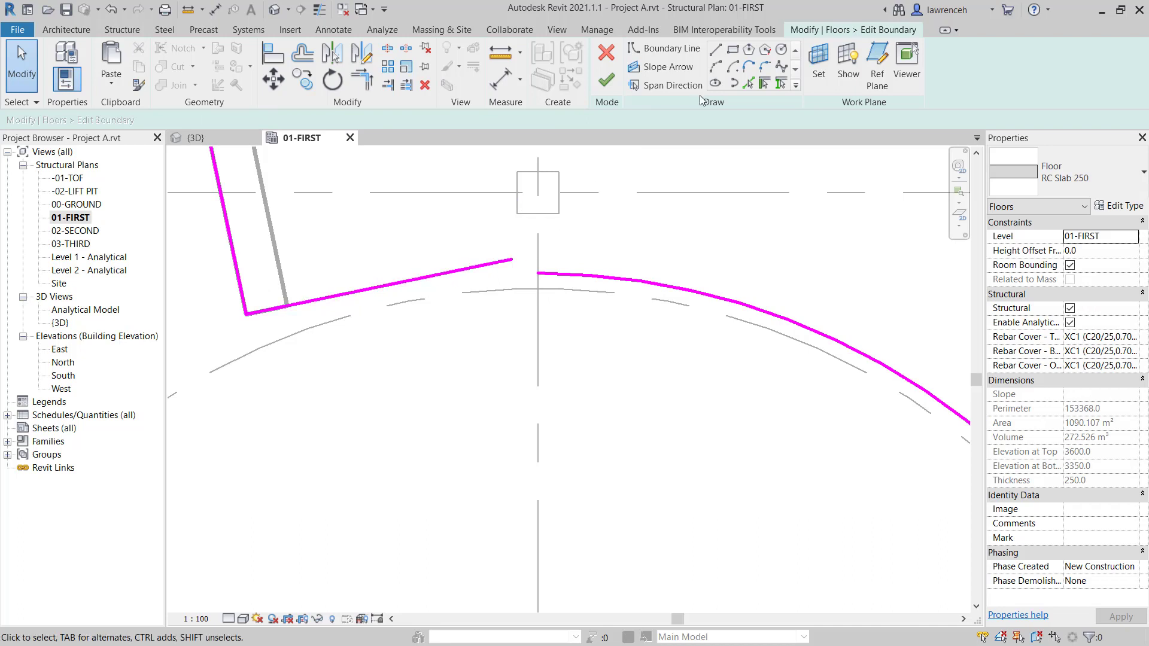
- Draw a horizontal boundary line from the arc's end and corner-join it with the sloped line
left_click(716, 51)
left_click(538, 271)
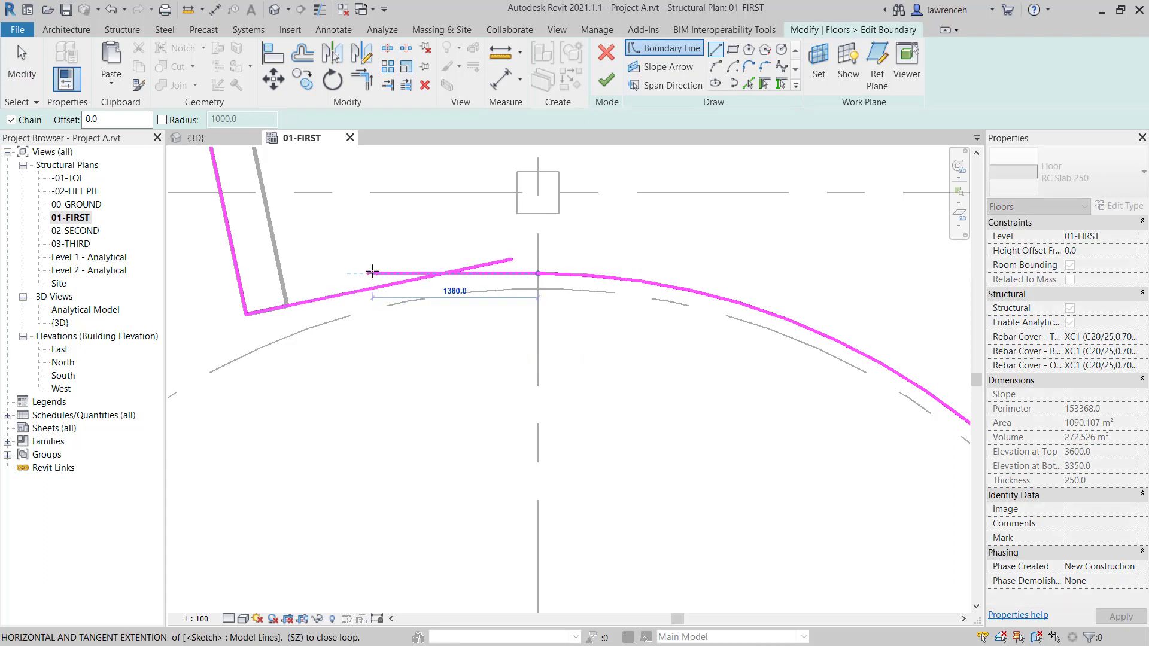
left_click(346, 273)
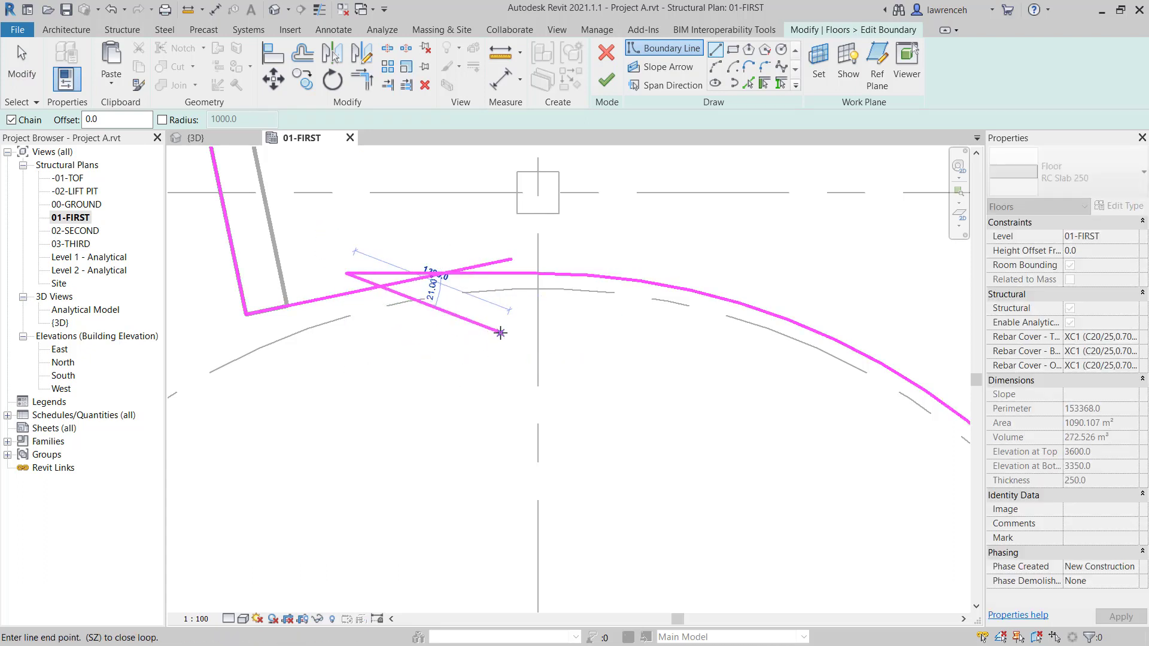
key("Escape")
key("Escape")
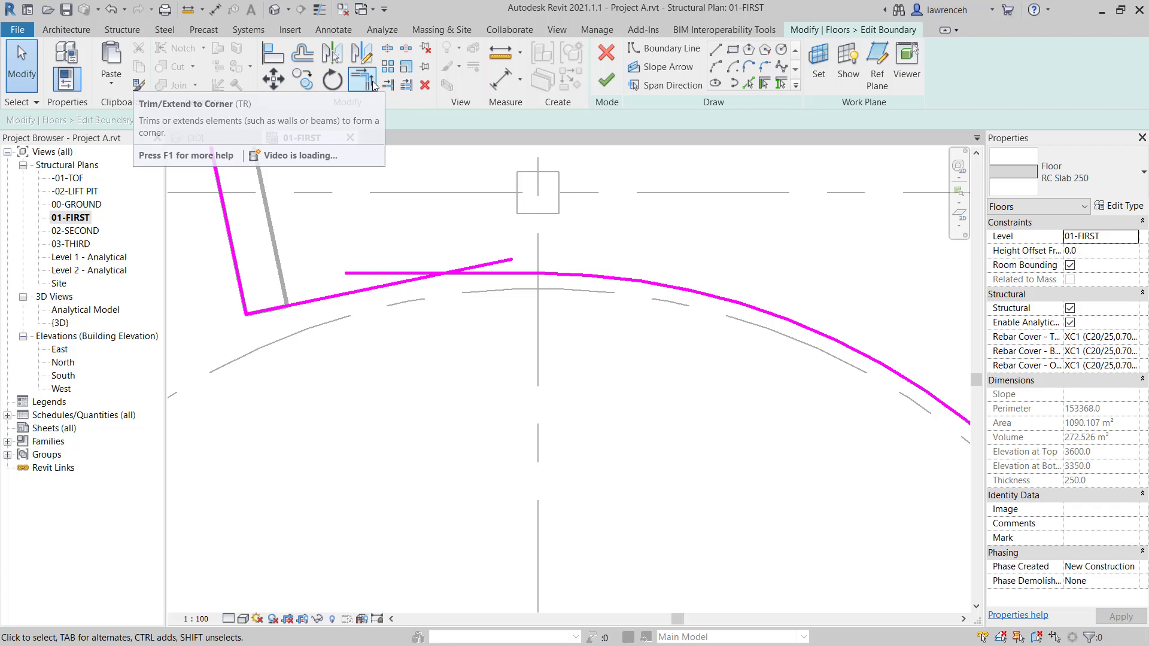
left_click(375, 82)
left_click(356, 293)
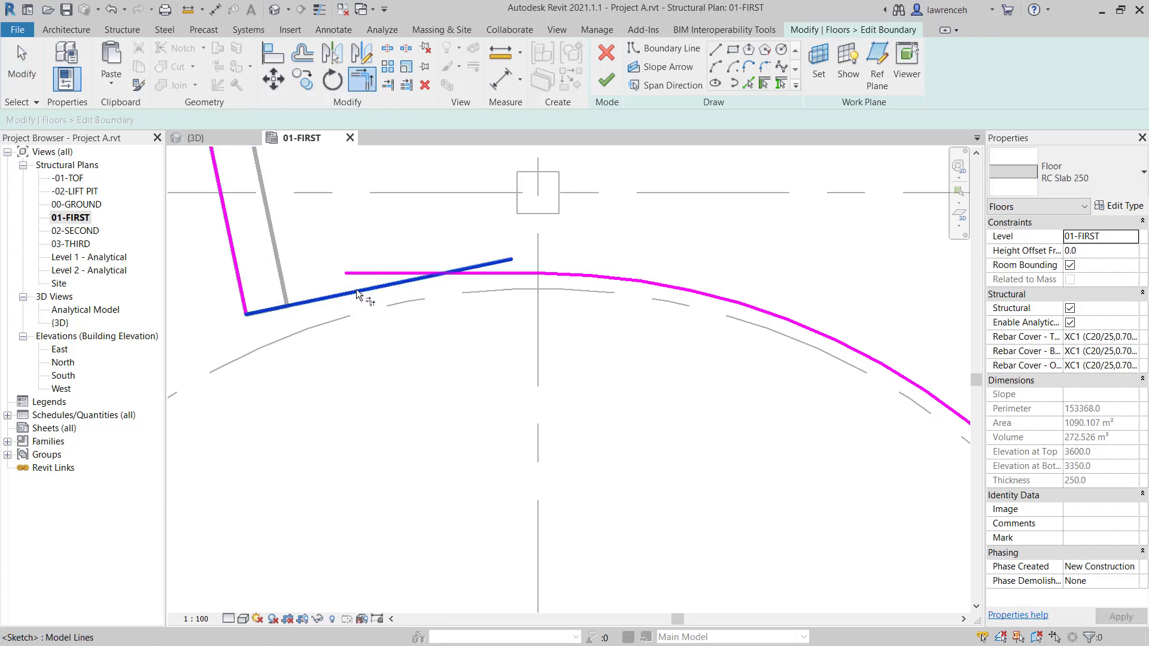
left_click(526, 276)
scroll(505, 251, "down", 4)
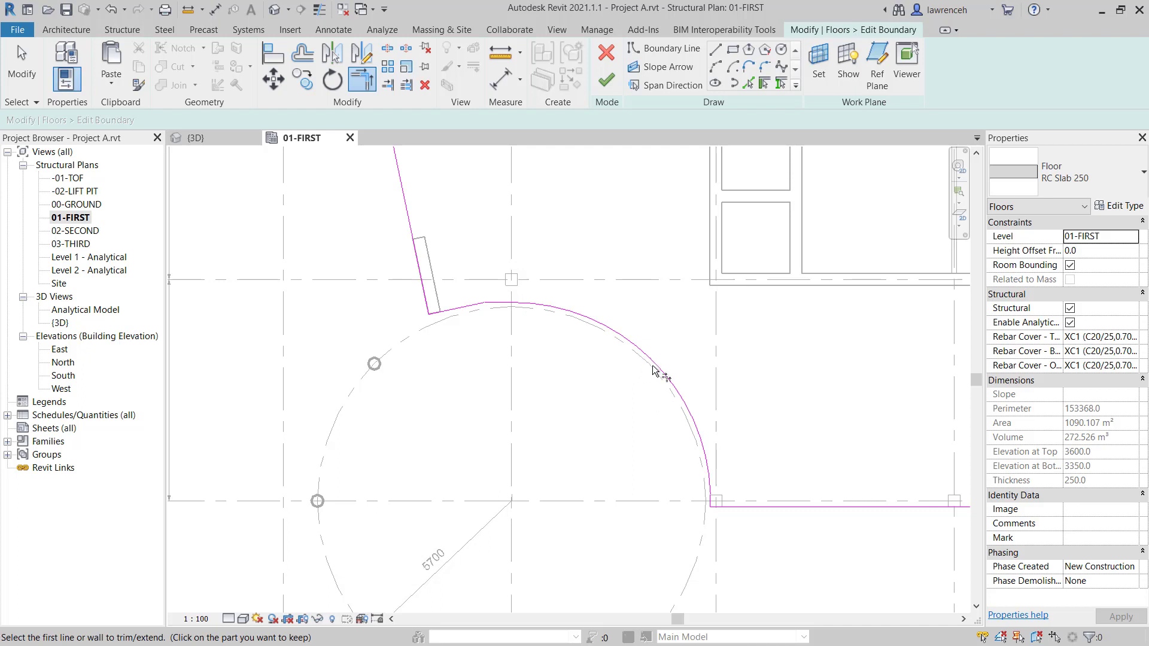
right_click(436, 358)
left_click(473, 362)
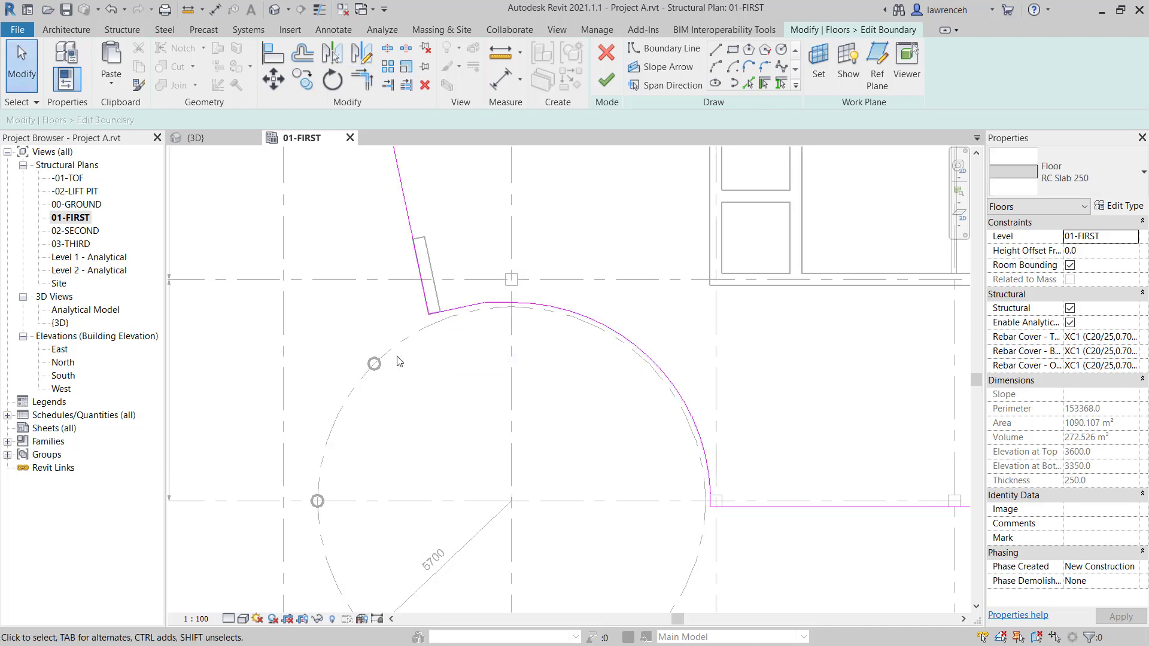
- Finish the slab boundary, decline attaching walls, and clear the selection
middle_click_drag(668, 468, 601, 442)
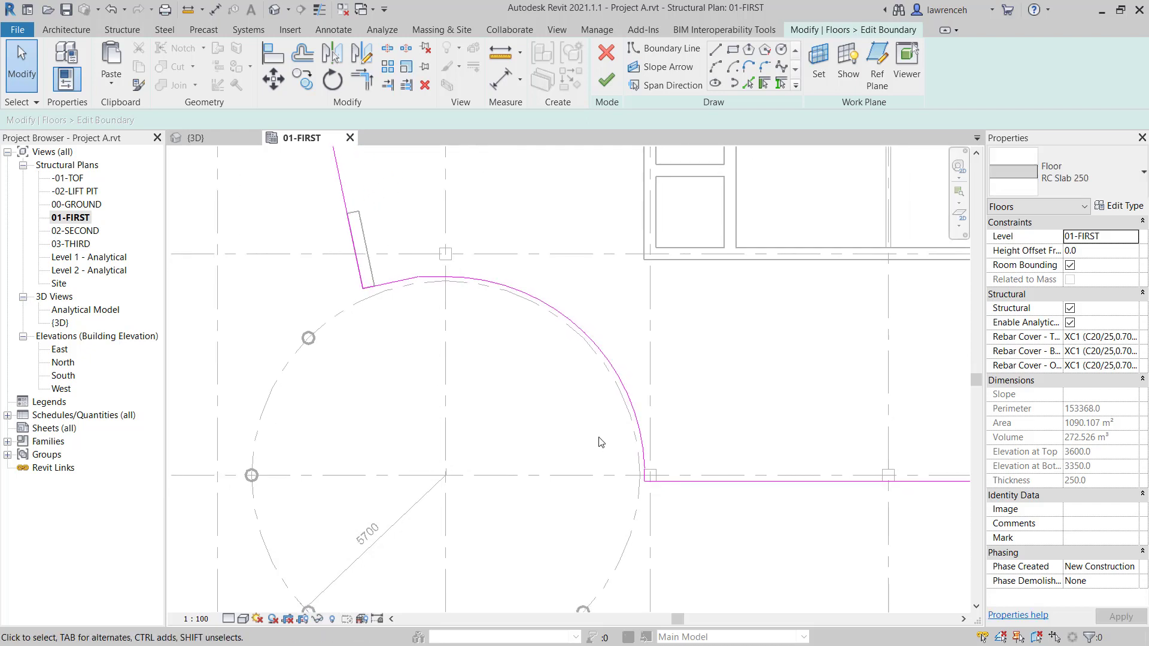
left_click(606, 79)
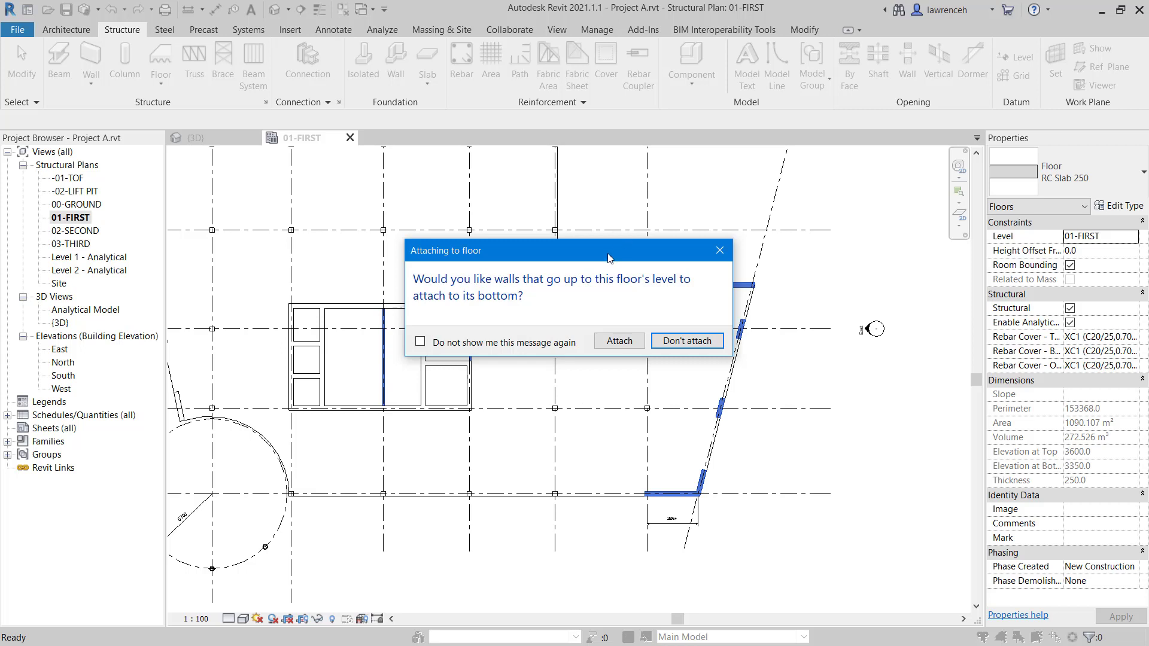
left_click_drag(609, 258, 603, 189)
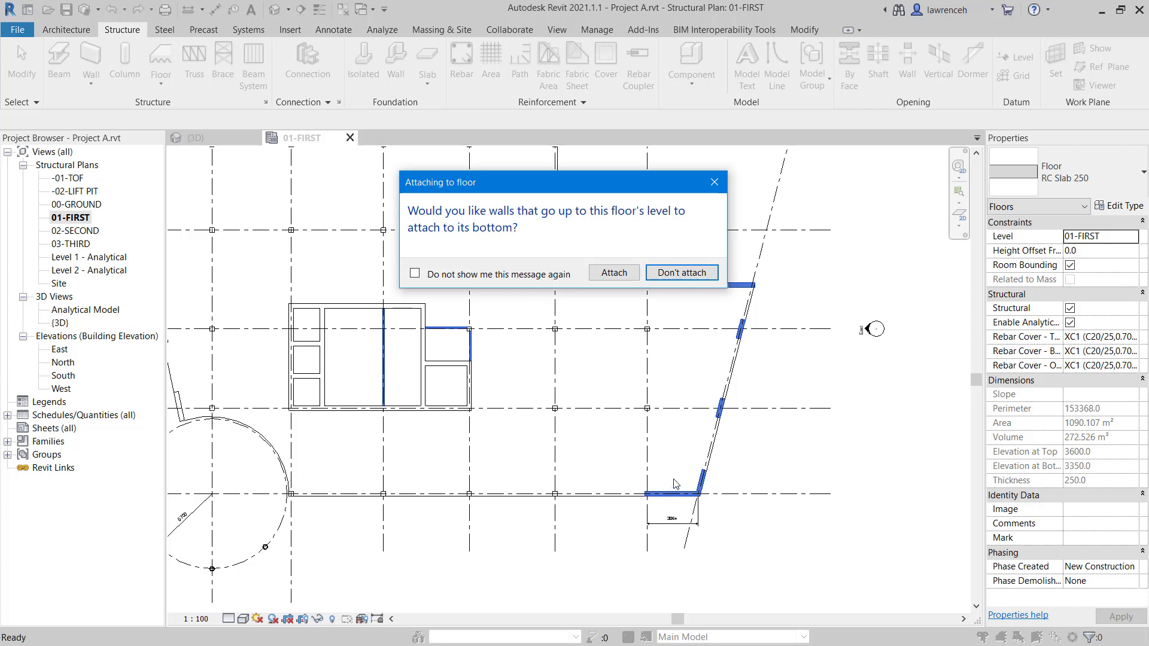
left_click(682, 273)
scroll(775, 447, "up", 5)
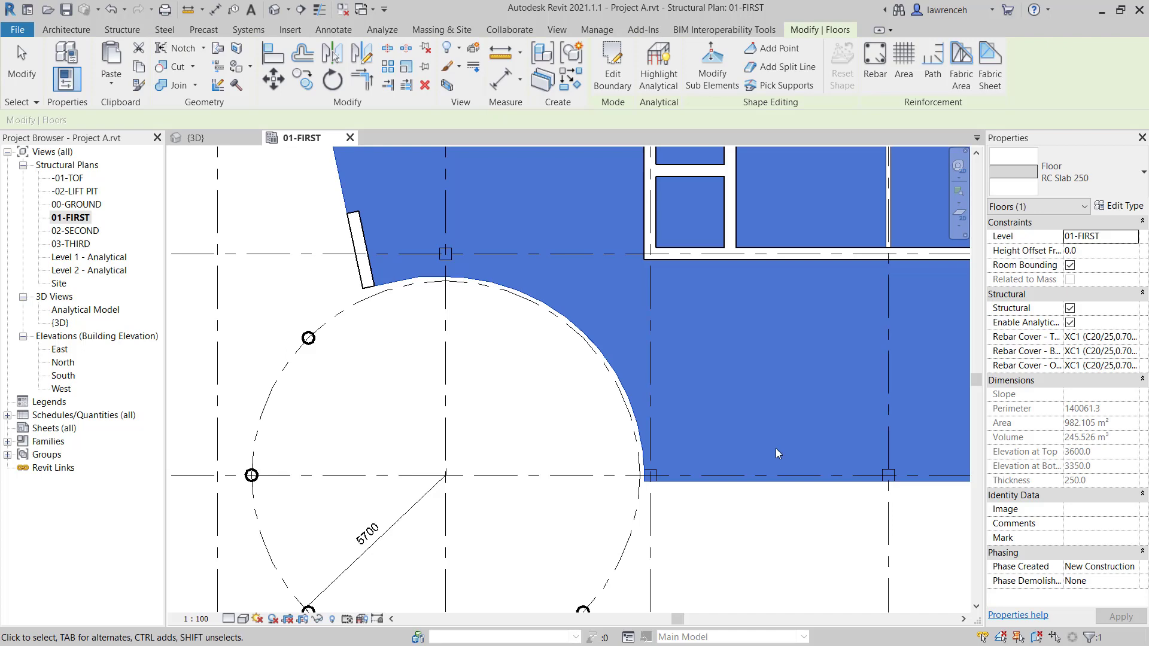
key("Escape")
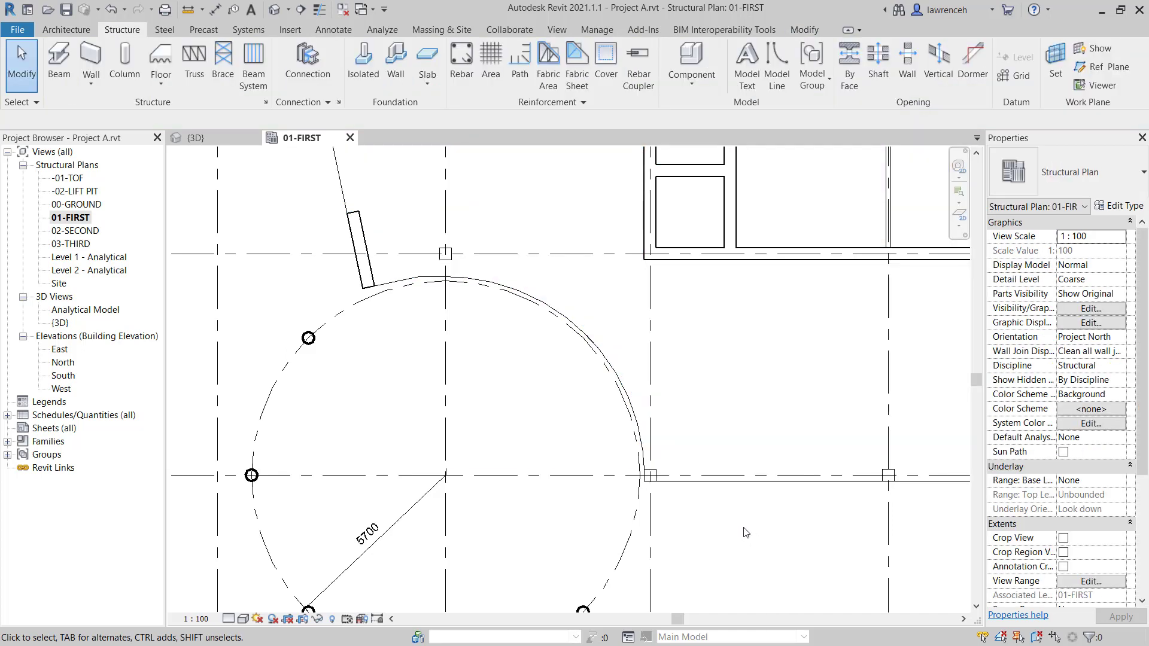
- Switch to the {3D} view looking down on the first-floor slab
left_click(211, 138)
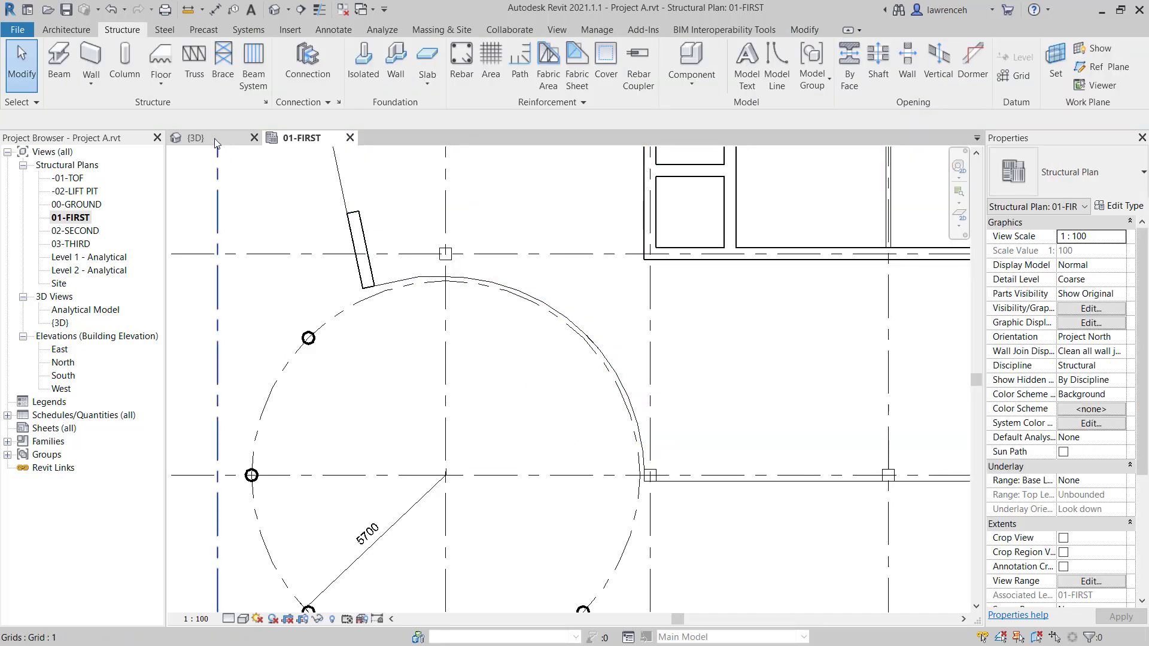
middle_click_drag(802, 526, 648, 403, "shift")
scroll(708, 427, "up", 5)
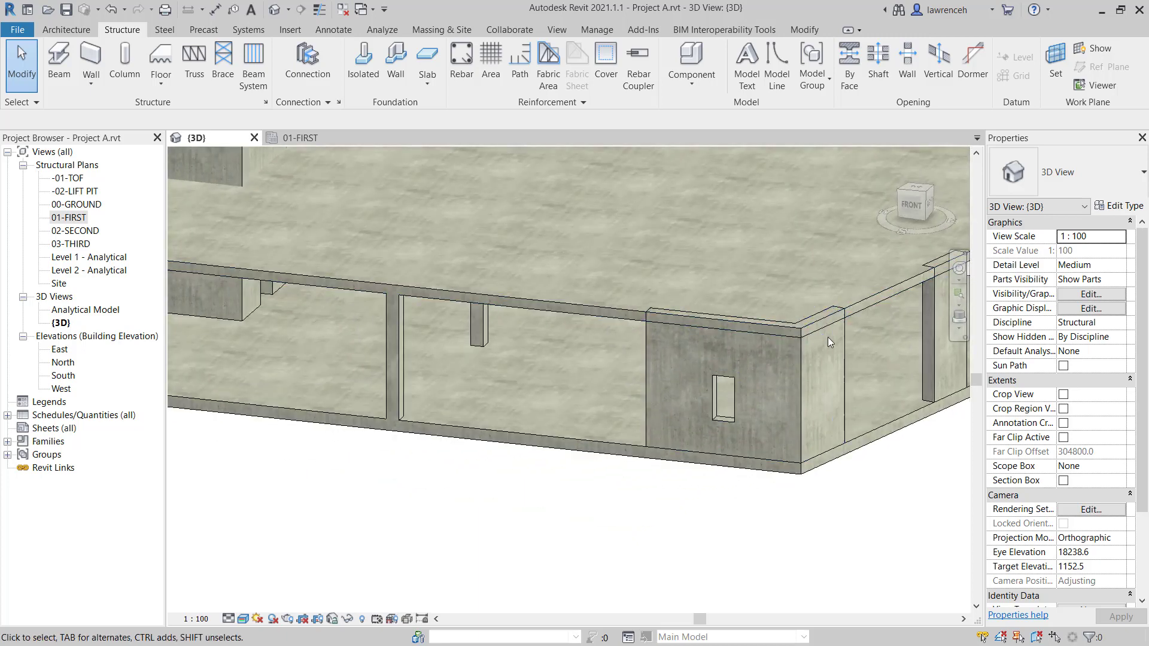
middle_click_drag(827, 336, 926, 336, "shift")
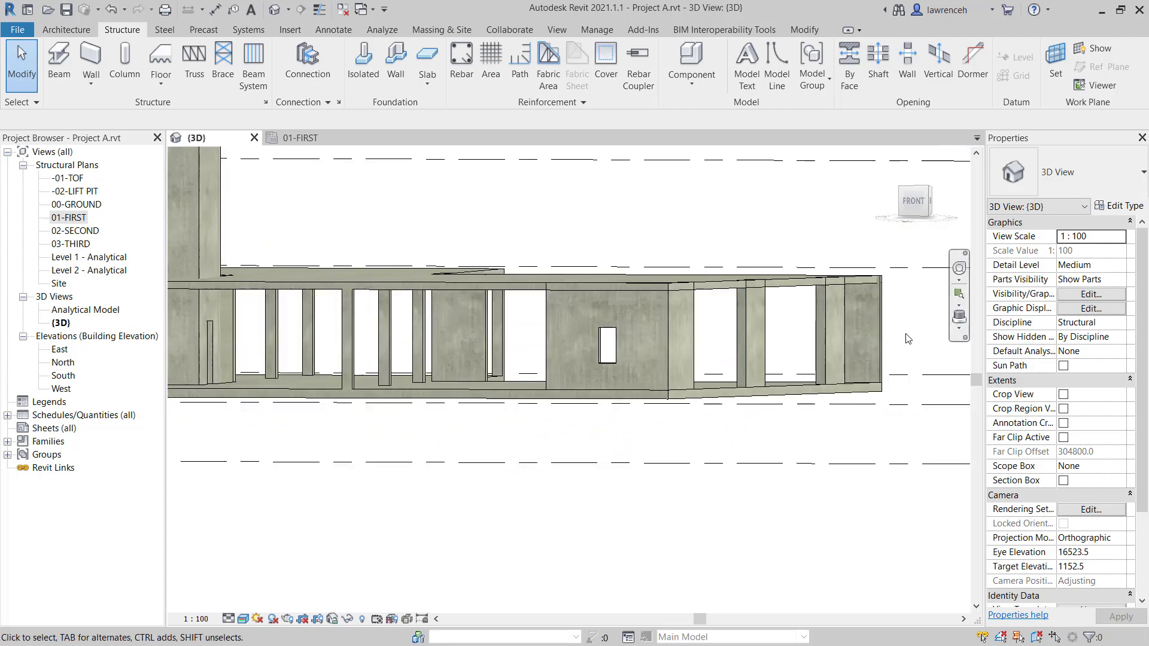
- Ctrl-select the walls beneath the slab edge, including the inner-corner wall
left_click(634, 340)
middle_click_drag(634, 340, 558, 354, "shift")
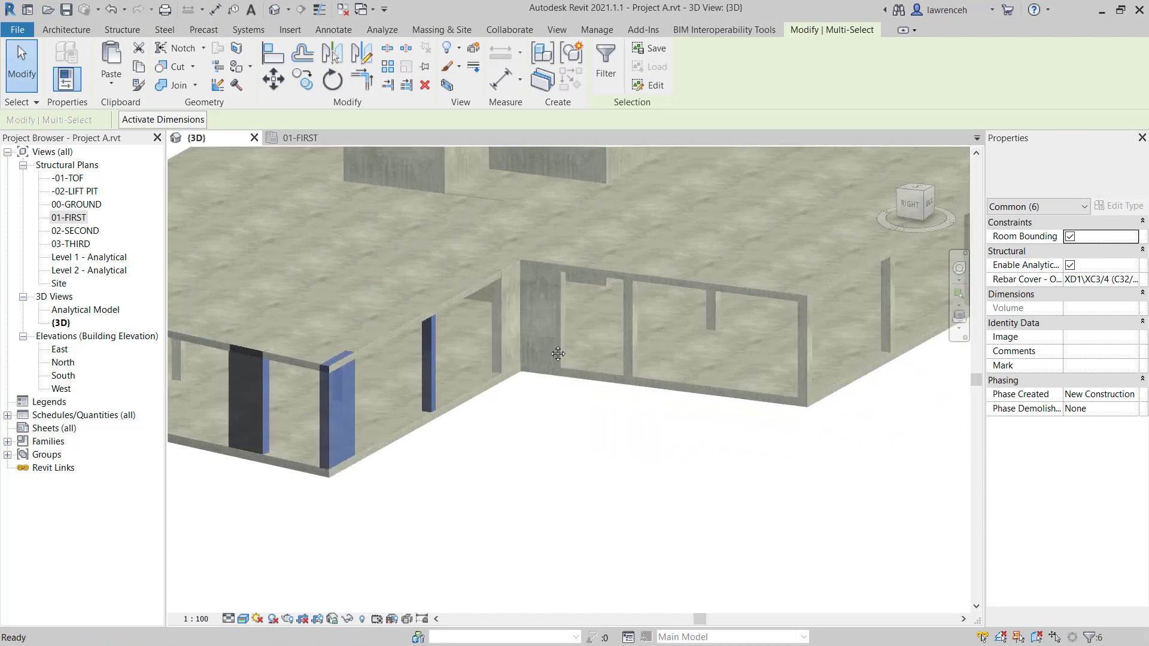
left_click(506, 343, "ctrl")
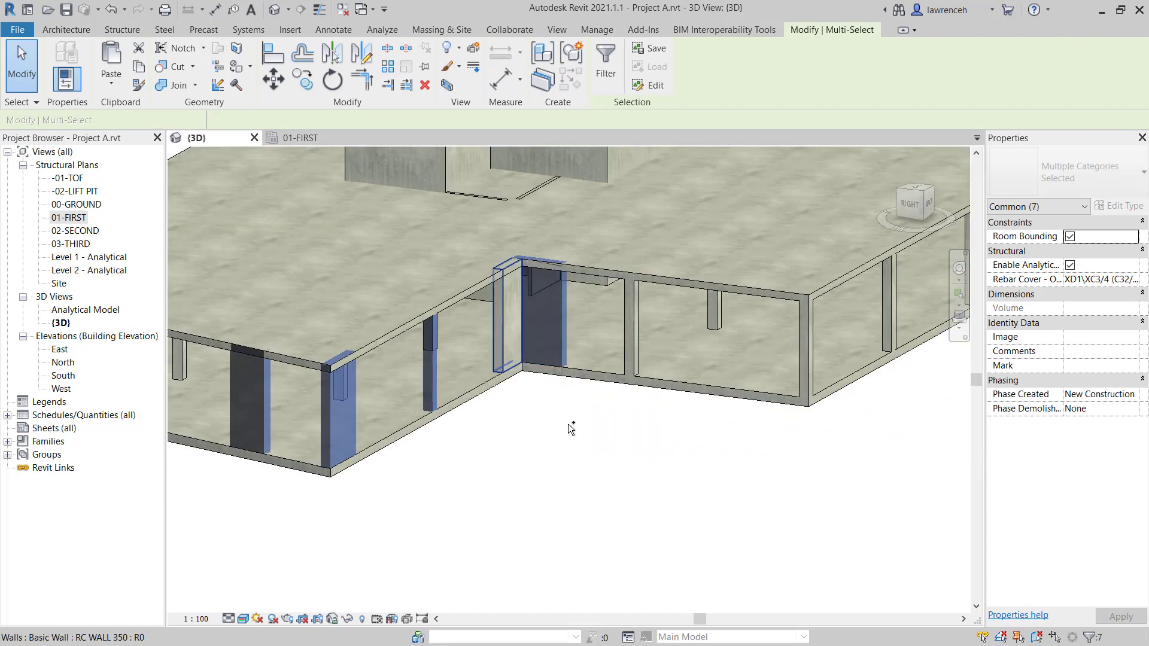
left_click(540, 335, "ctrl")
scroll(598, 438, "down", 2)
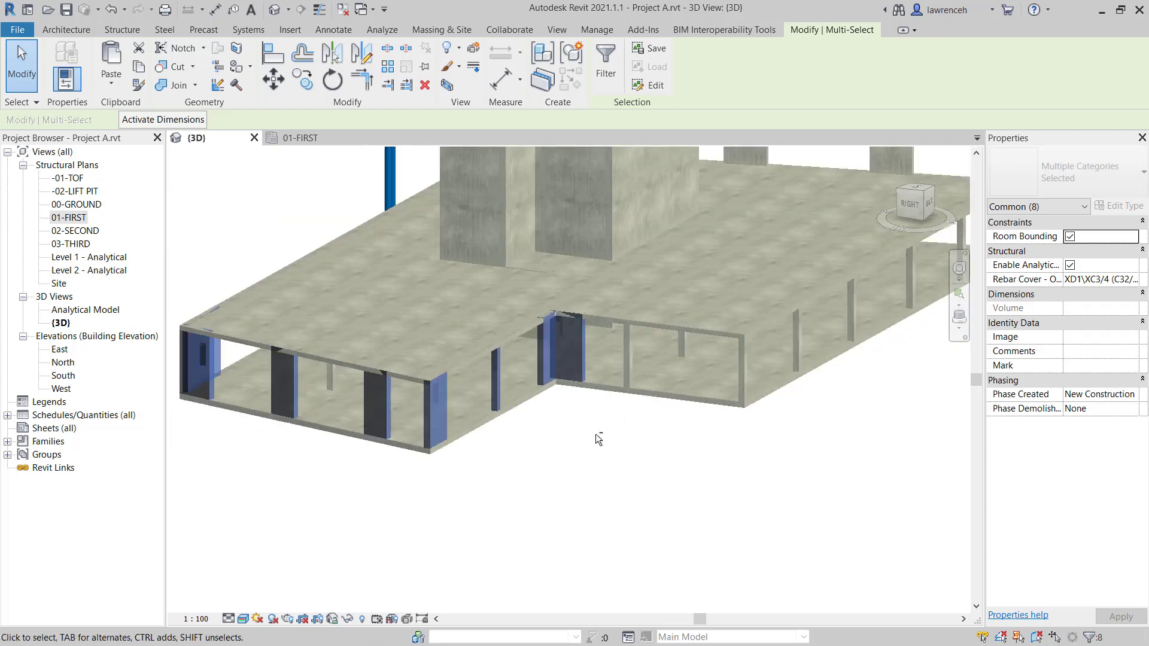
middle_click_drag(598, 438, 749, 457, "shift")
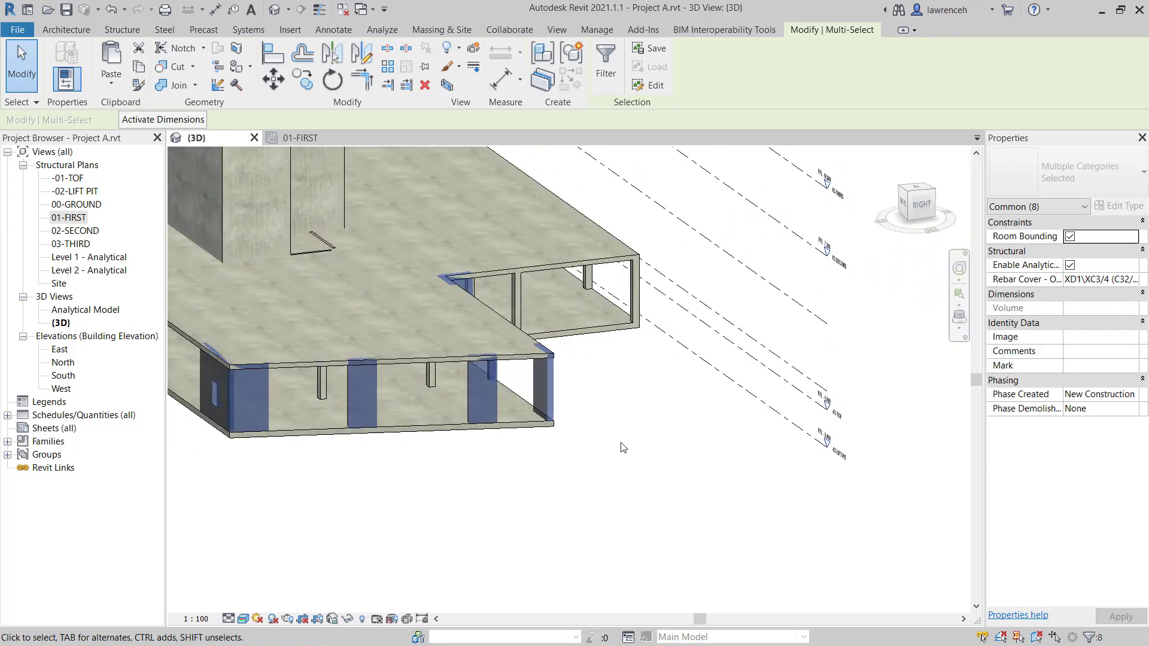
middle_click_drag(623, 448, 773, 492, "shift")
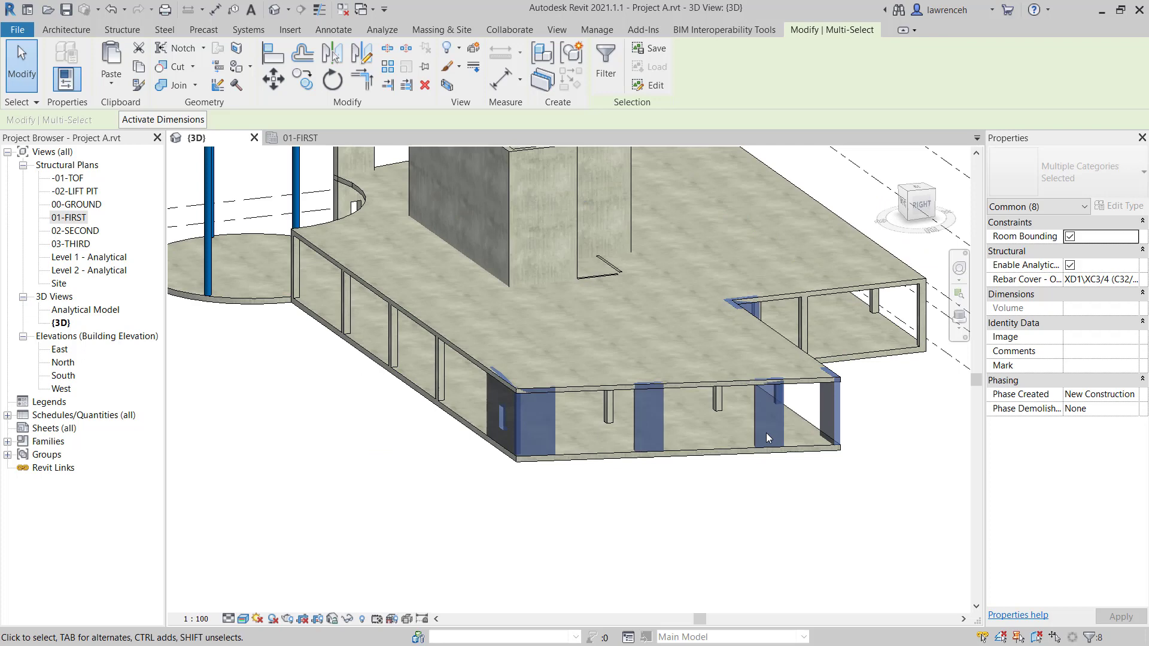
middle_click_drag(688, 495, 579, 439, "shift")
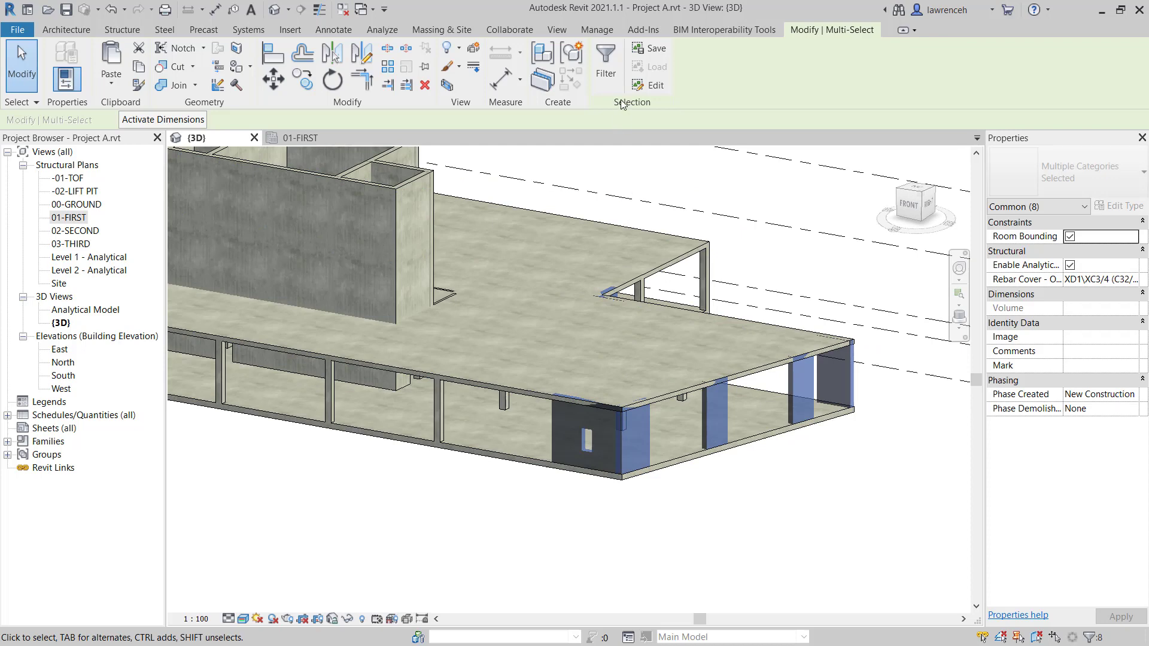
- Filter out the Structural Columns category so only the seven walls stay selected
left_click(619, 81)
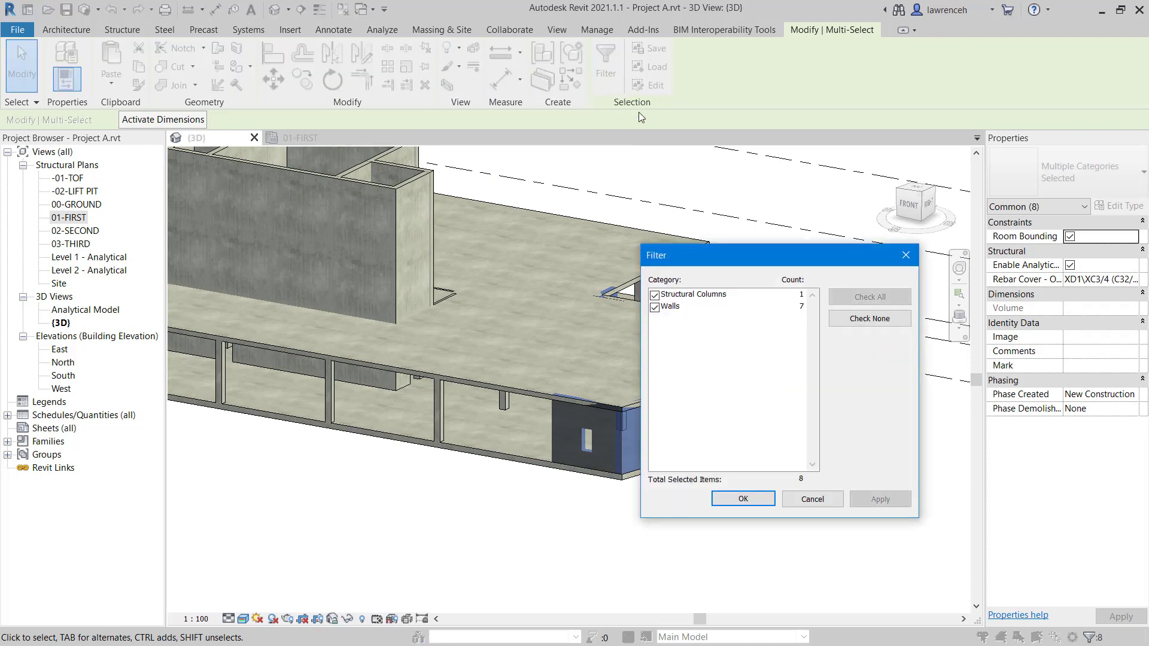
left_click(655, 295)
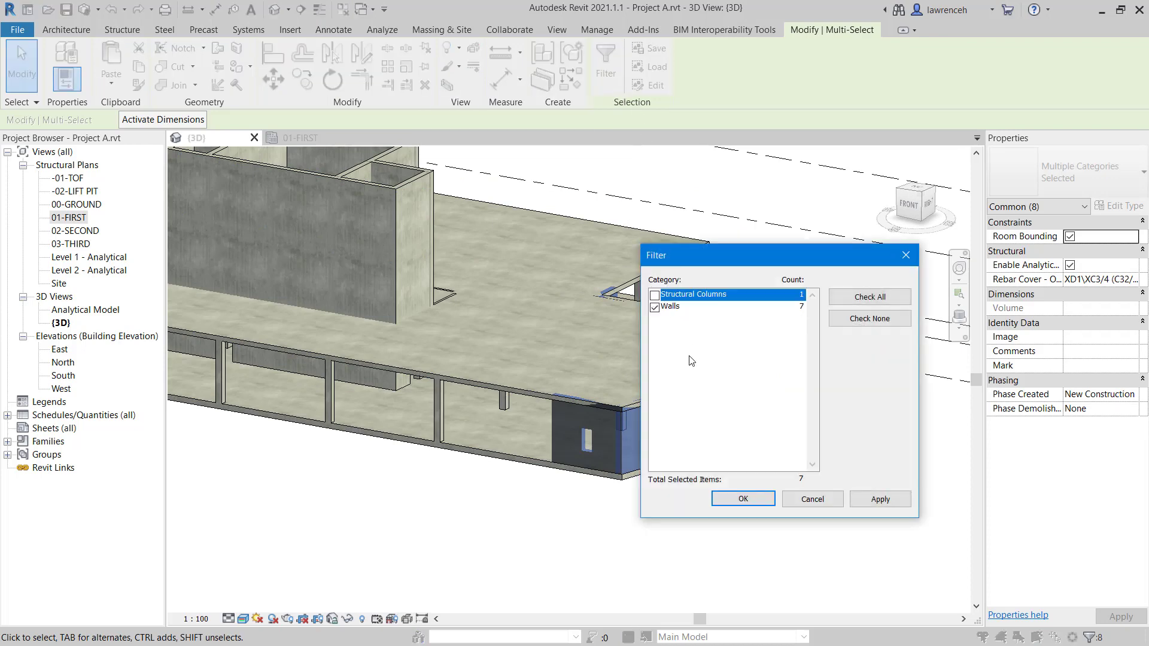
left_click(746, 500)
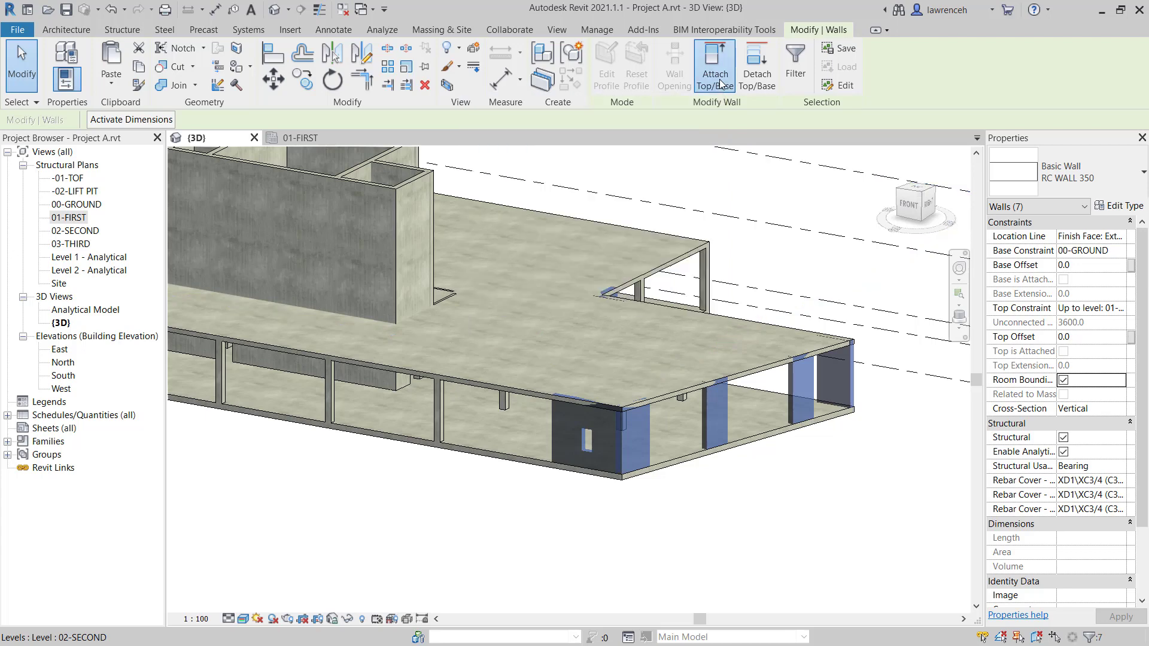
- Attach the seven walls' tops to the first-floor slab, choosing Unjoin Elements
left_click(720, 81)
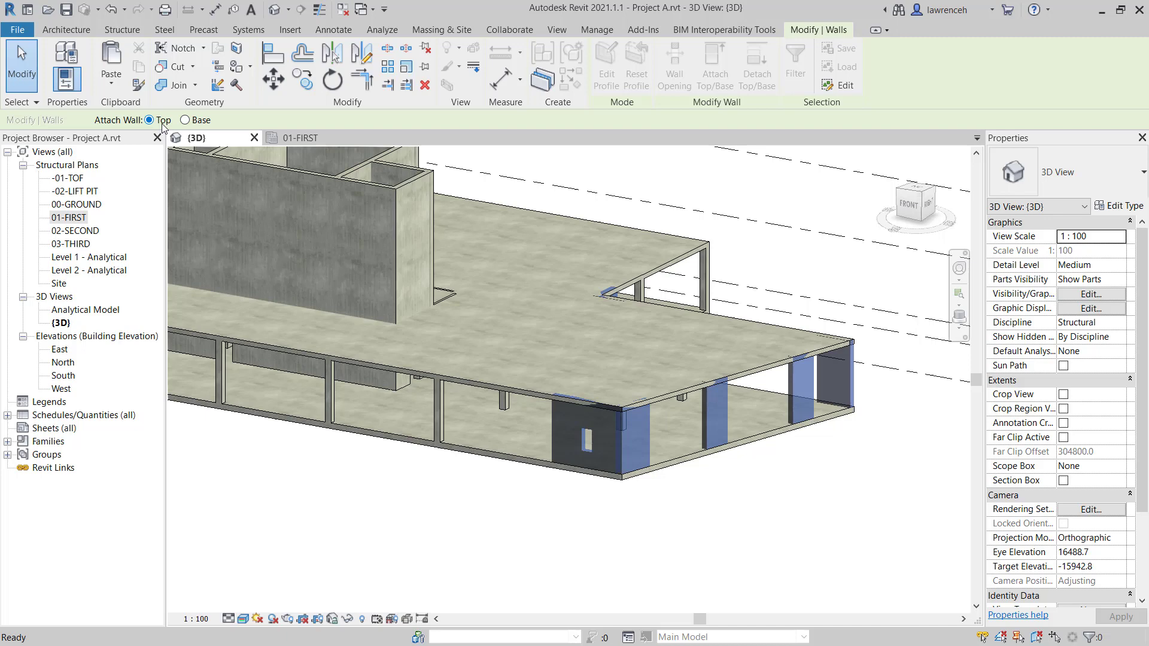
left_click(666, 392)
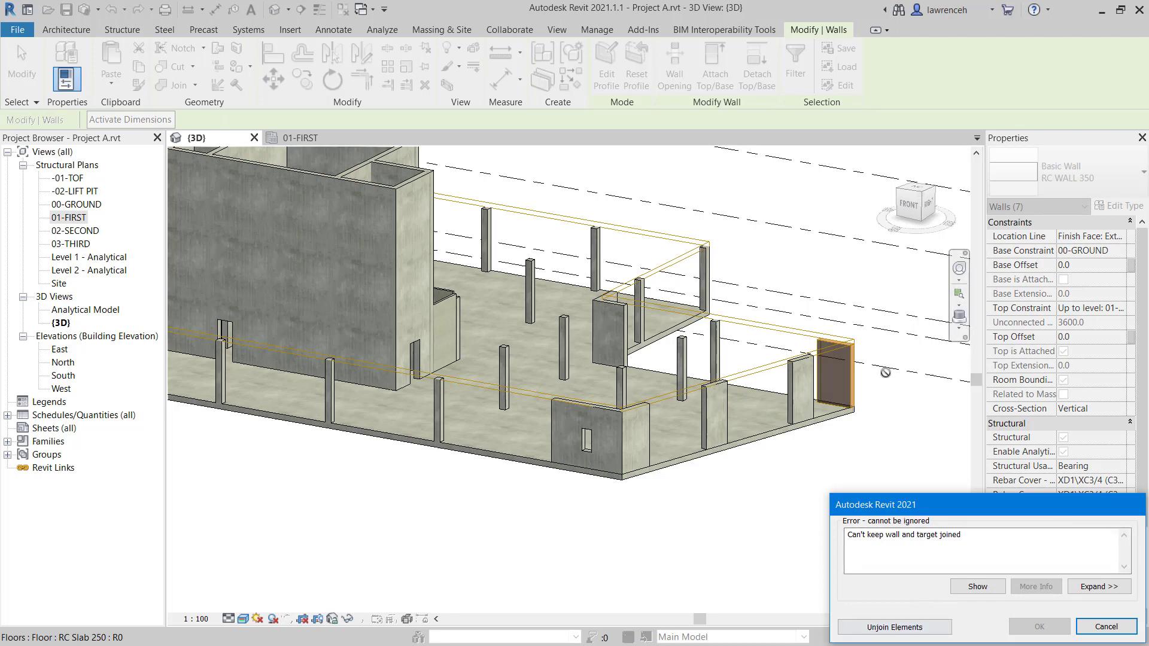
left_click(894, 627)
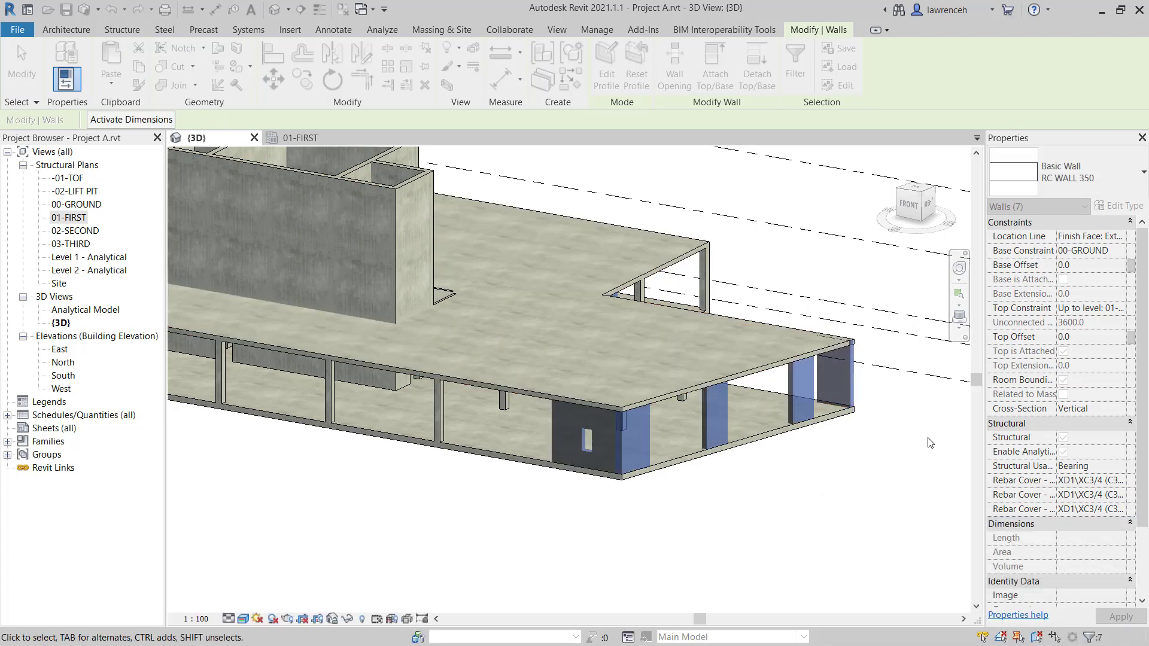
scroll(882, 415, "up", 3)
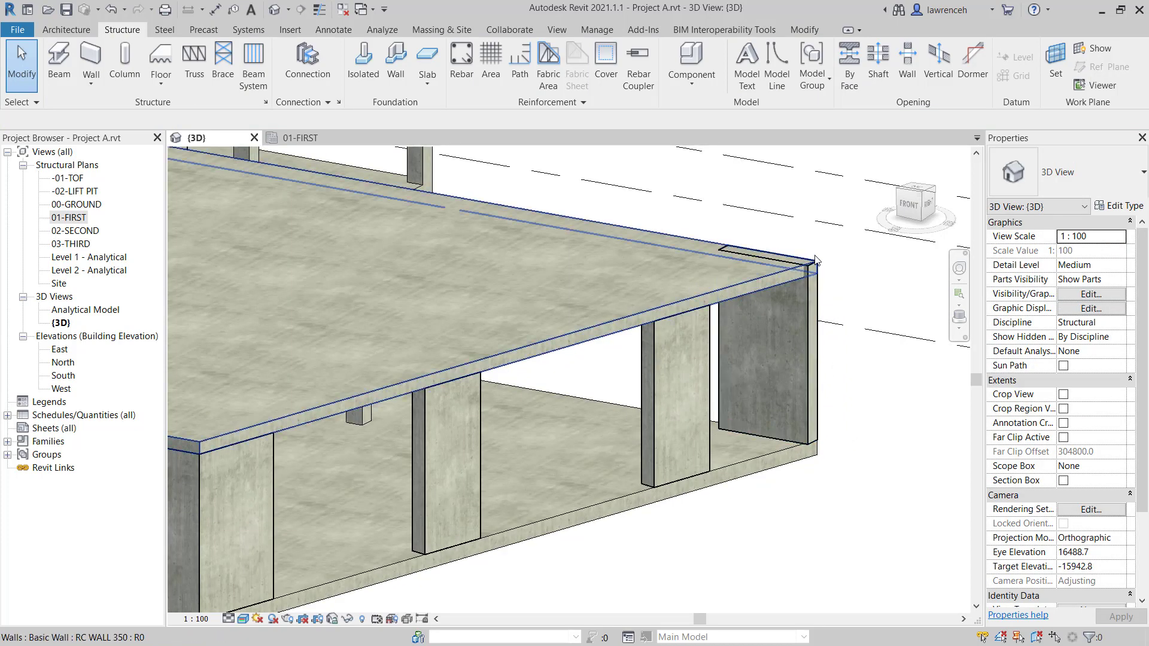
scroll(841, 400, "down", 5)
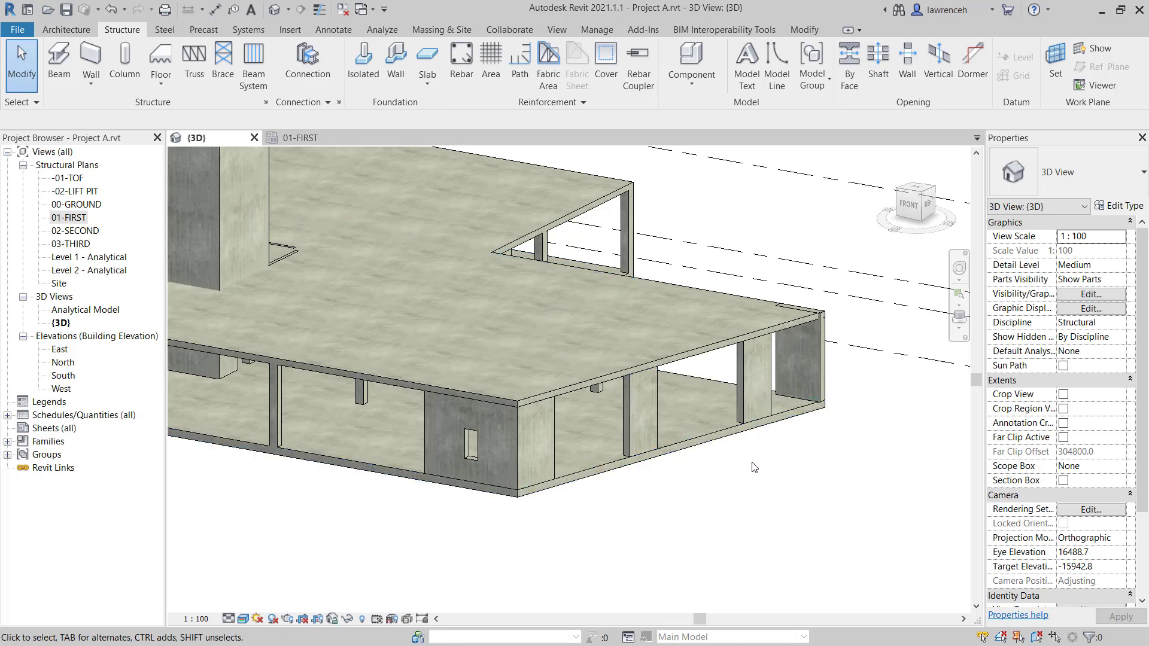
- Start Join Geometry with Multiple Join enabled, viewing the model front-on
left_click(805, 30)
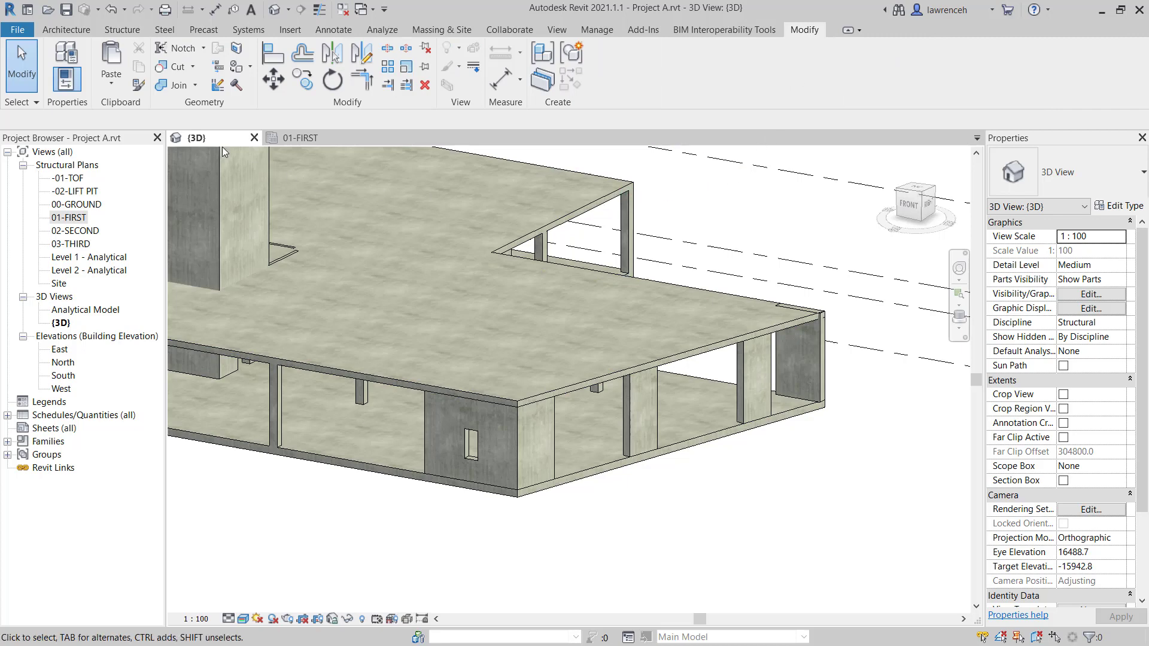
left_click(177, 85)
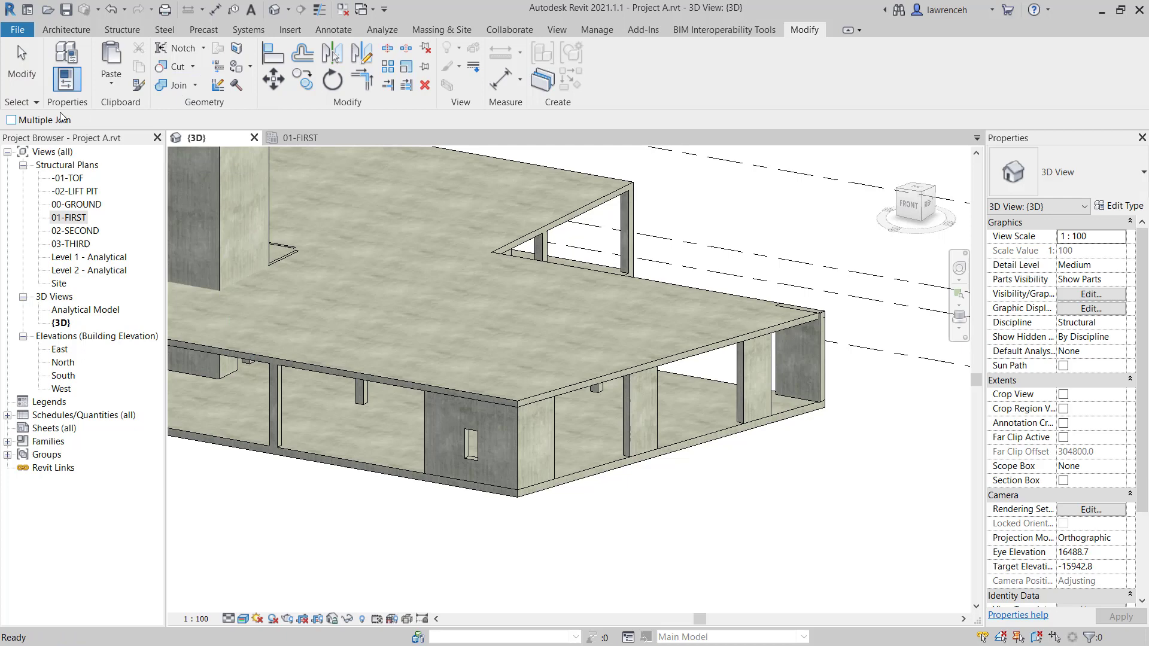
left_click(11, 121)
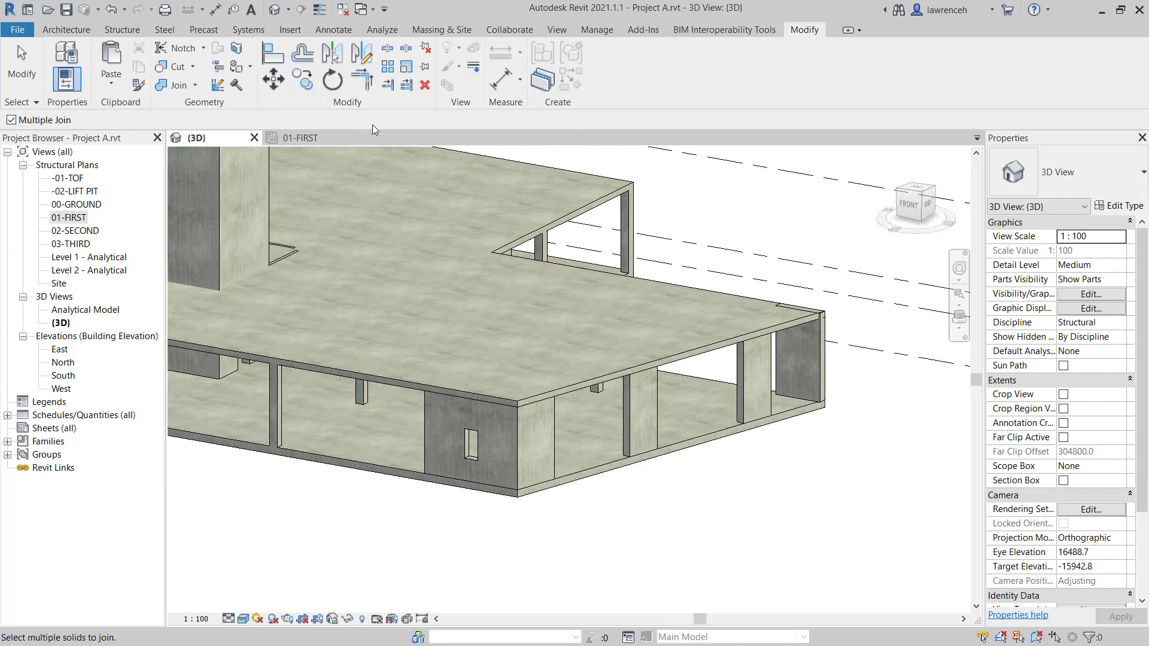
scroll(860, 482, "down", 10)
middle_click_drag(861, 481, 718, 461, "shift")
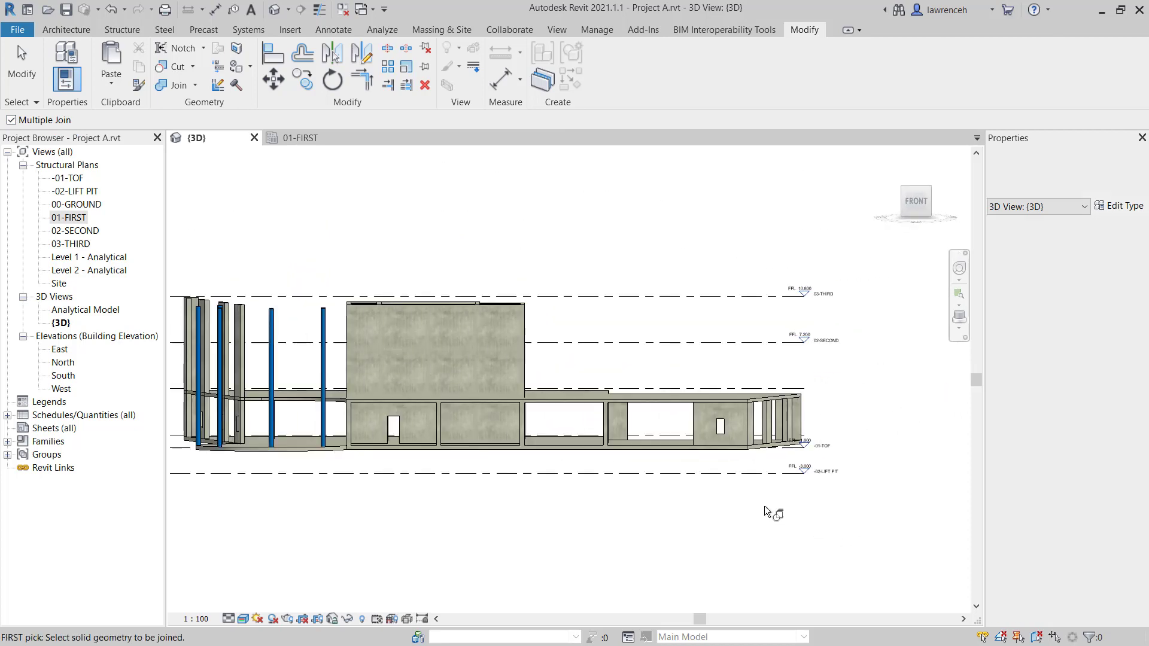
- Join the RC Slab 250 floor to the ground-floor walls and columns beneath its edge
left_click(666, 447)
middle_click_drag(697, 530, 914, 420)
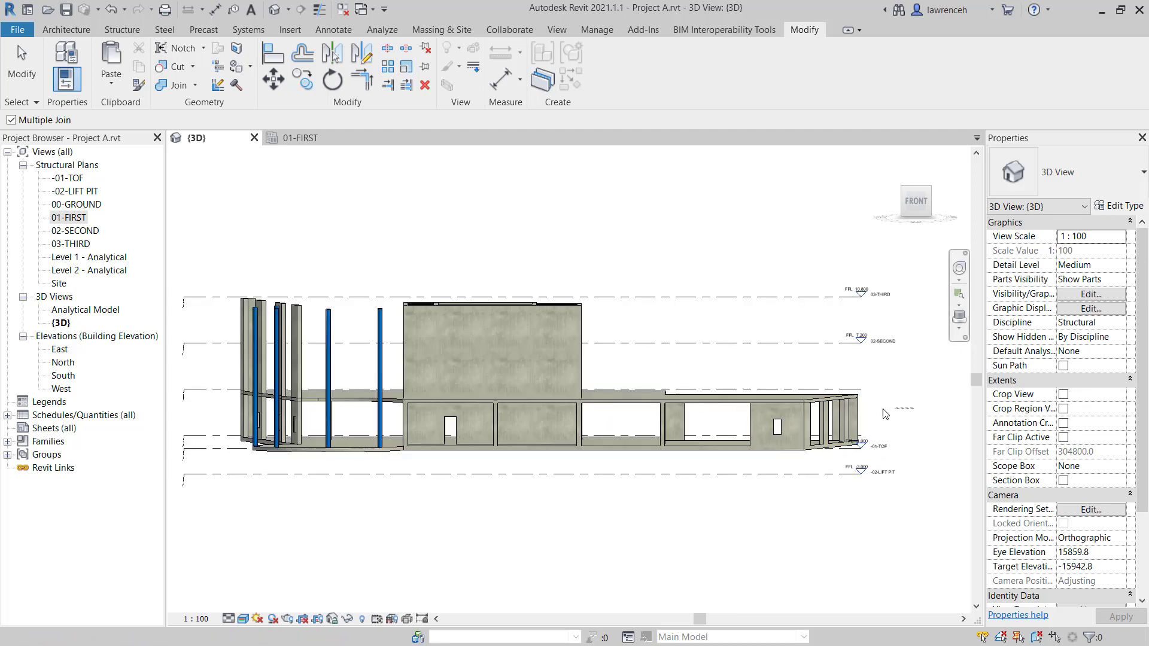
left_click_drag(885, 414, 276, 513)
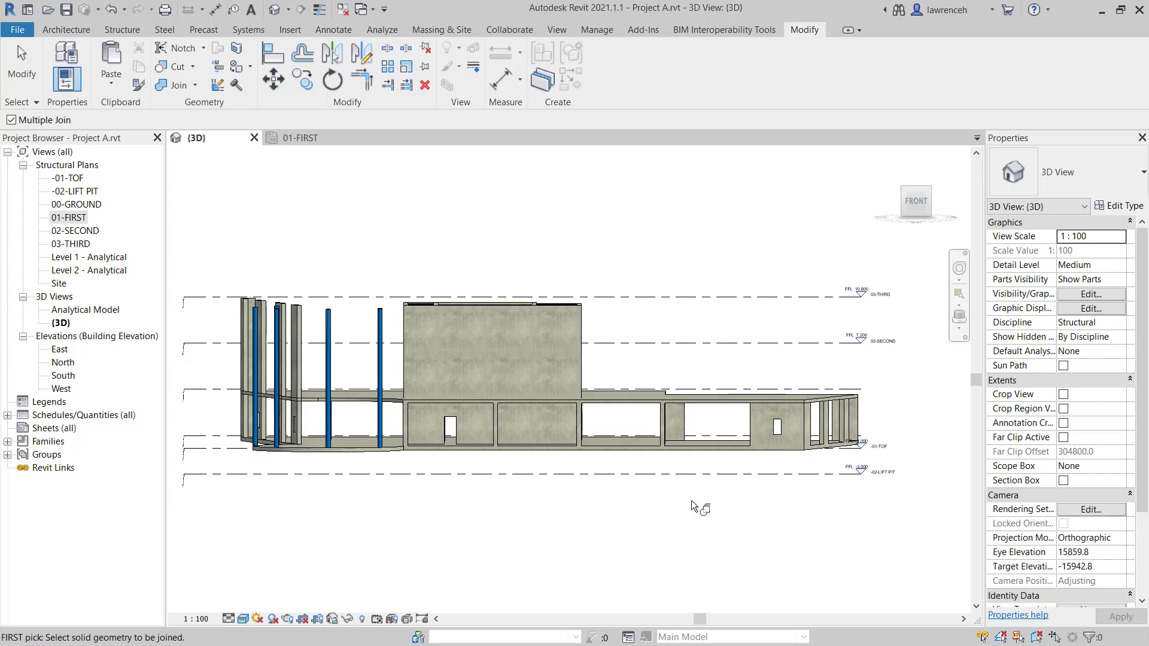
left_click(621, 402)
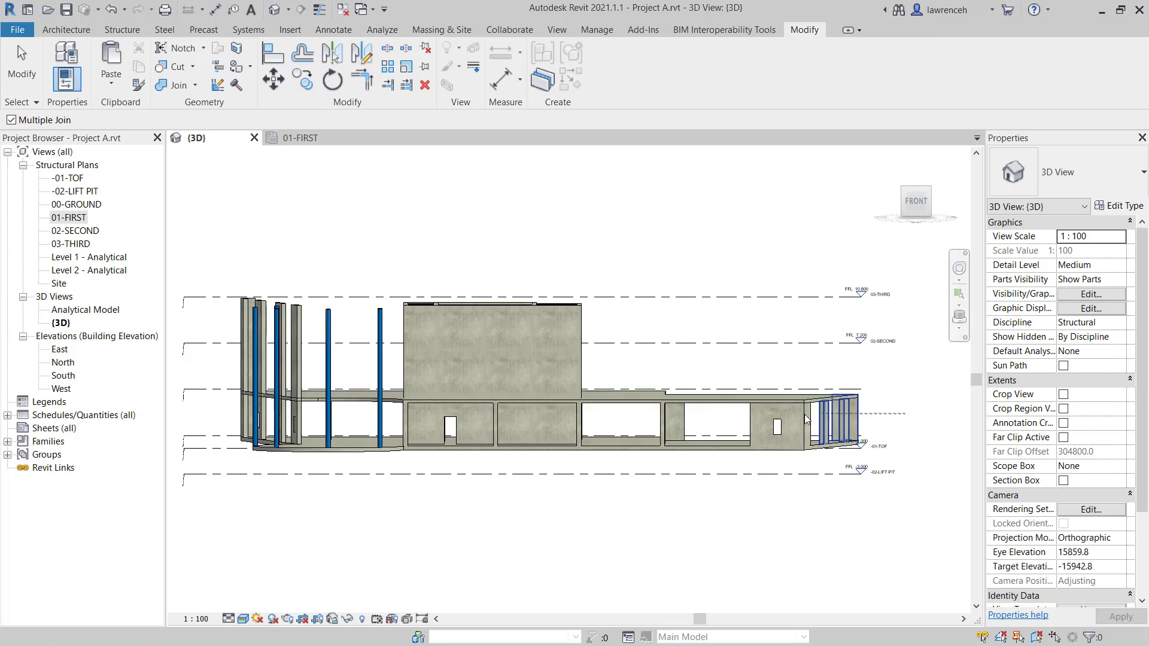
left_click_drag(806, 419, 202, 460)
middle_click_drag(825, 332, 708, 402, "shift")
scroll(914, 382, "up", 5)
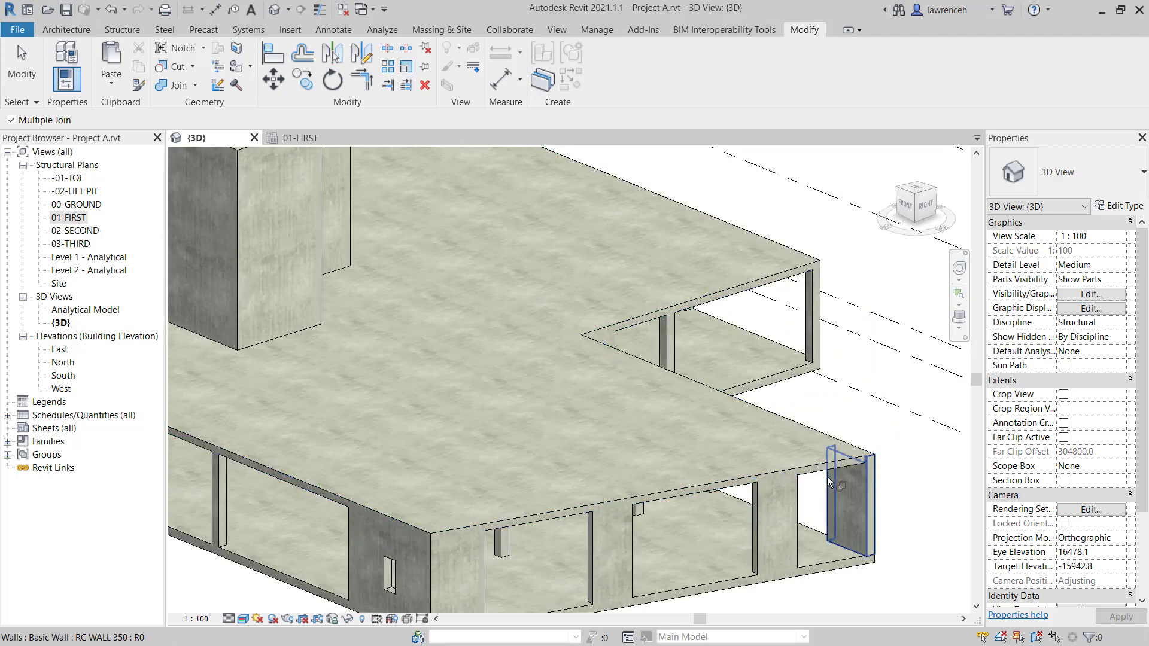
- Inspect the slab-to-wall joins around the whole first floor, then exit Join Geometry
middle_click_drag(778, 419, 833, 365, "shift")
scroll(834, 364, "down", 5)
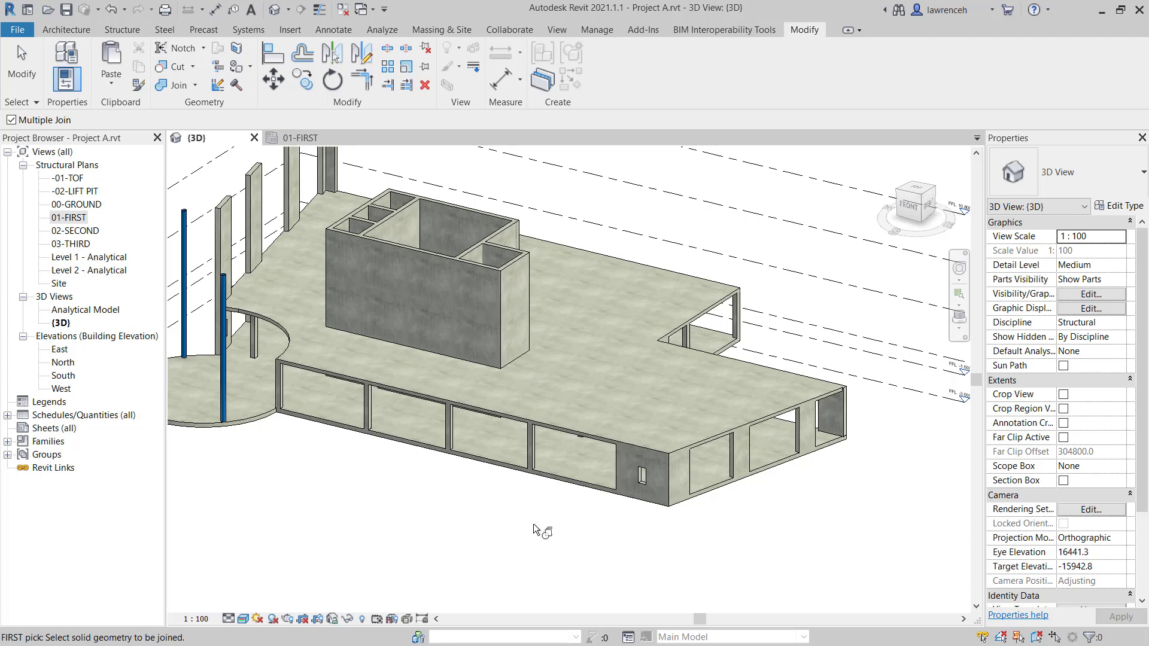
key("Escape")
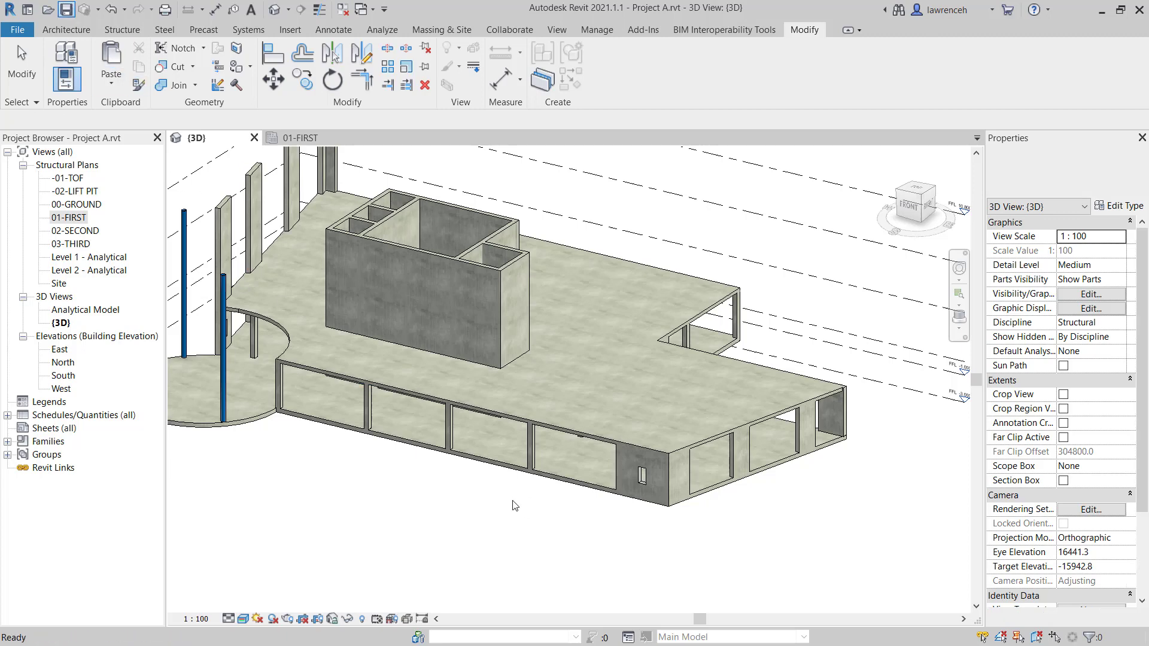